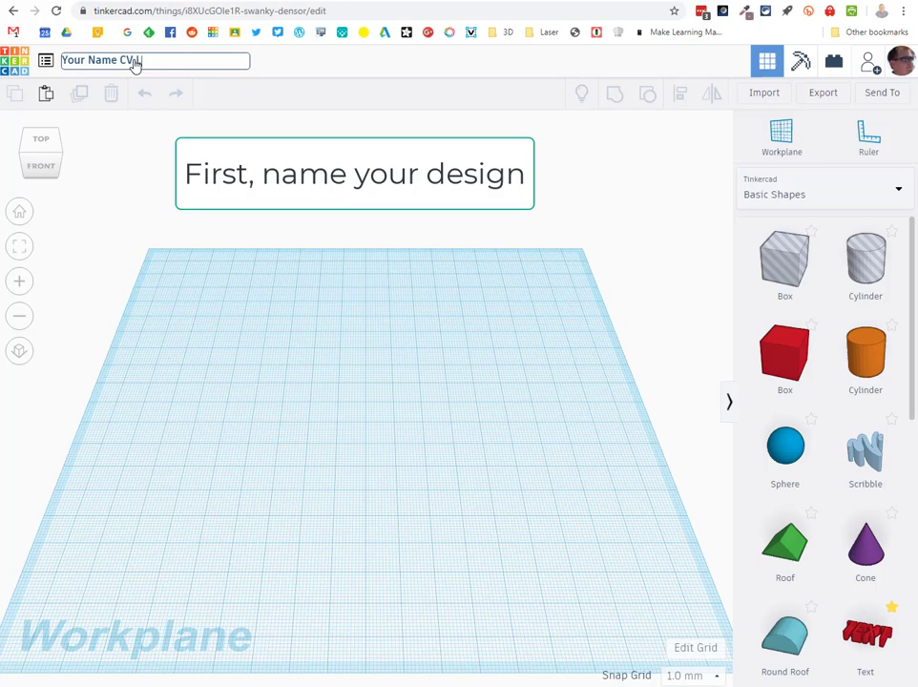
# - Name the design "Your Name CV Logo"
pyautogui.press('Return')
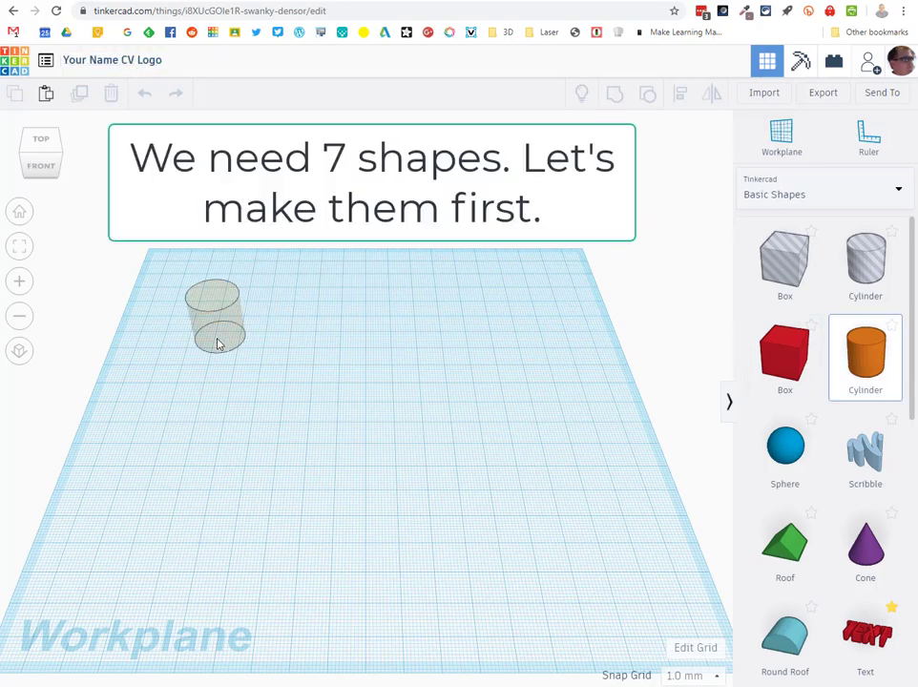
# - Place a solid cylinder near the back-left of the workplane with a height of 4 mm and 64 sides
pyautogui.click(218, 339)
pyautogui.moveTo(210, 299)
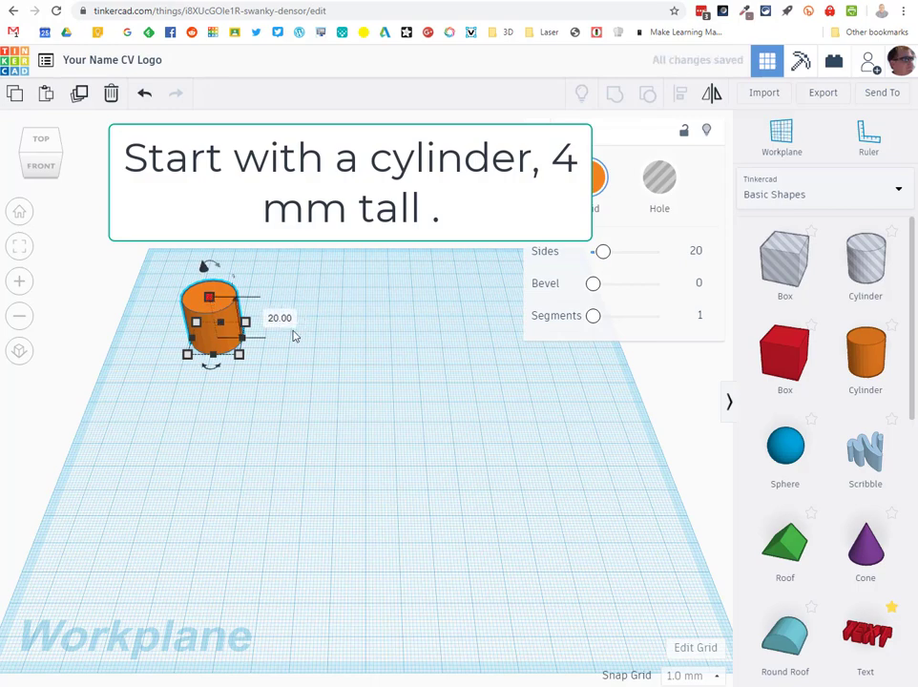
pyautogui.click(278, 317)
pyautogui.write('4')
pyautogui.press('Return')
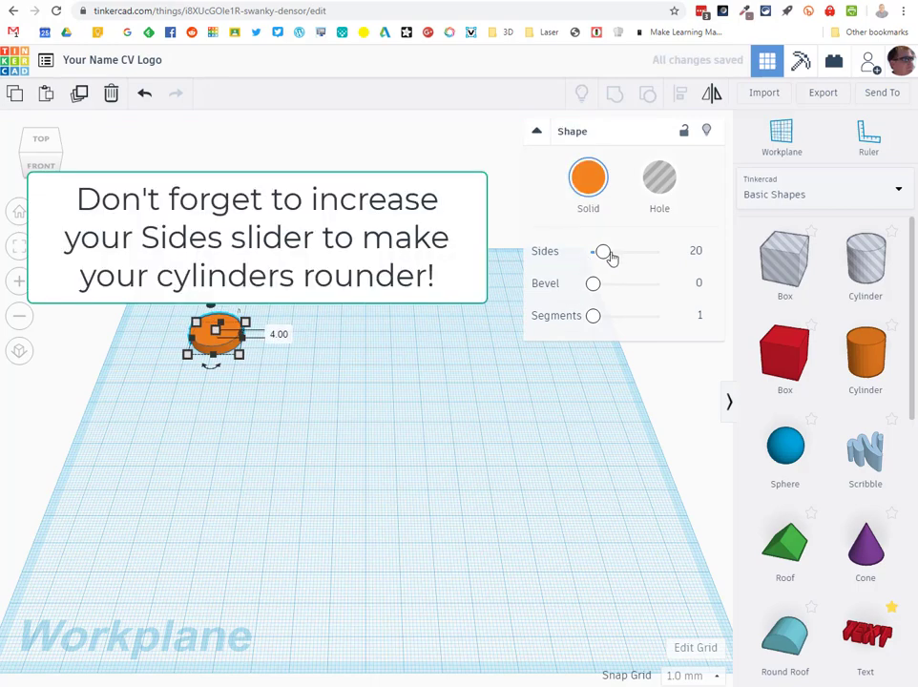
pyautogui.moveTo(605, 253); pyautogui.dragTo(701, 258)
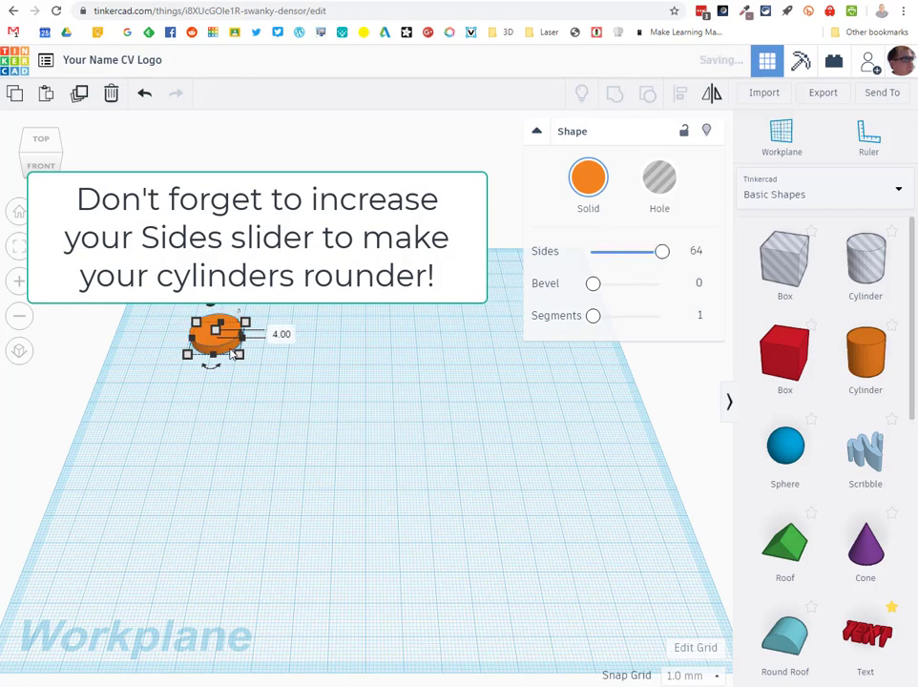
# - Set the cylinder's footprint to 50 mm by 50 mm
pyautogui.moveTo(238, 354)
pyautogui.click(309, 338)
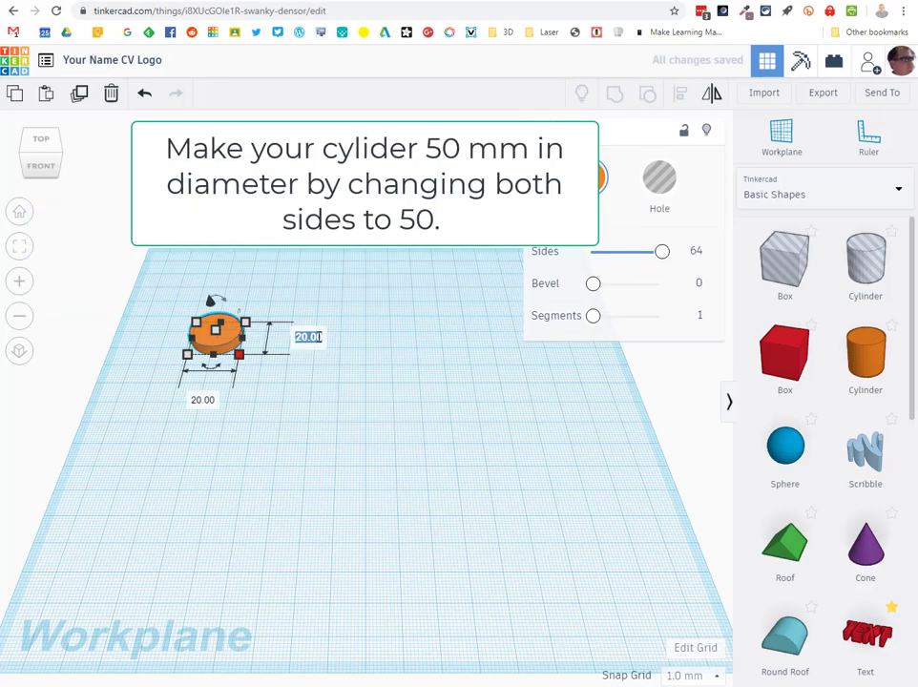
pyautogui.write('50')
pyautogui.press('Tab')
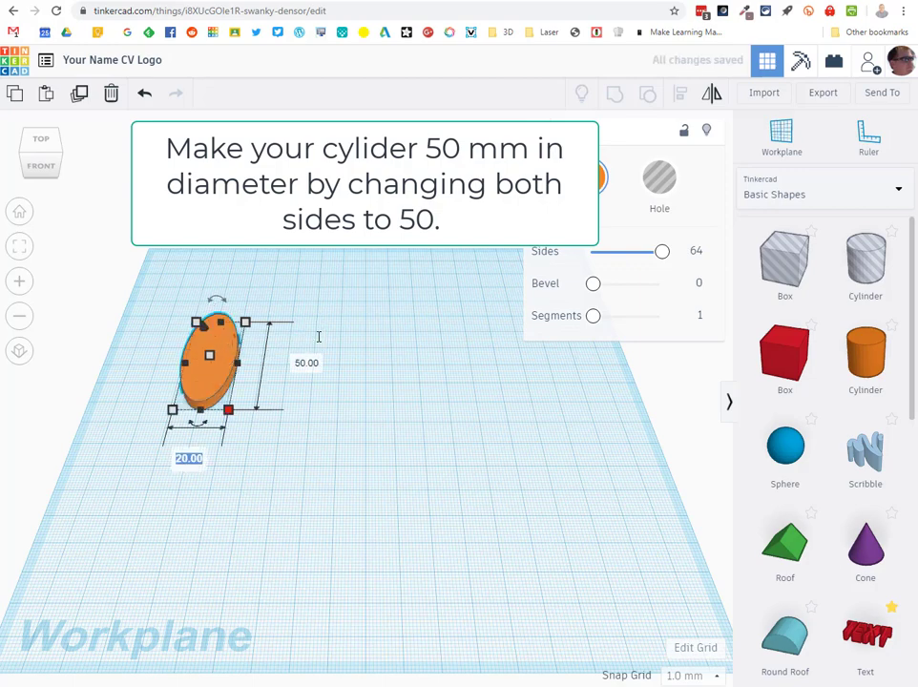
pyautogui.write('50')
pyautogui.press('Tab')
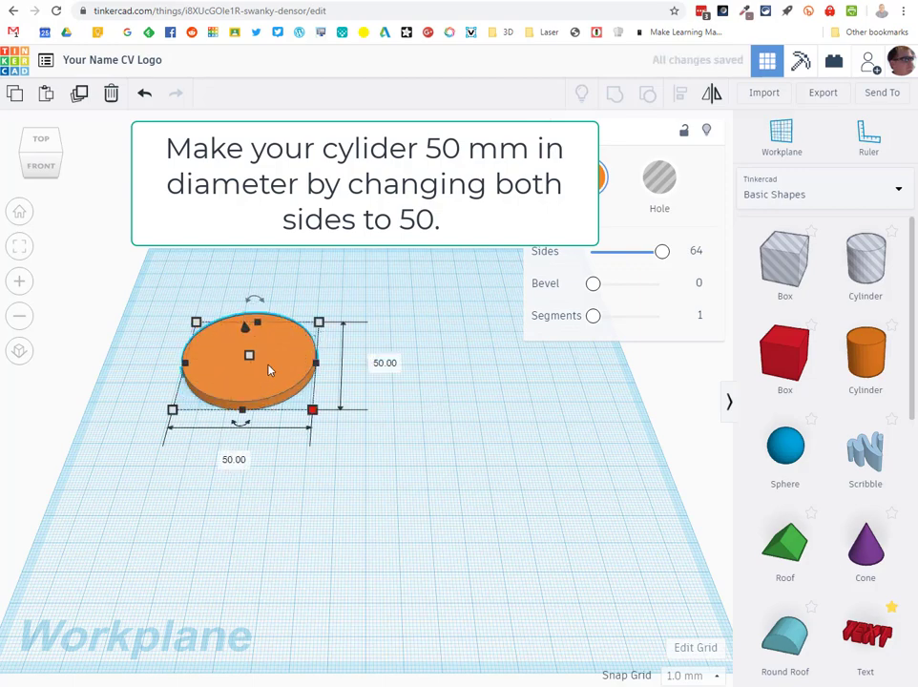
# - Duplicate the 50 mm cylinder, place the copy directly to its right, and resize the copy to 40 mm by 40 mm
pyautogui.click(260, 384)
pyautogui.click(79, 95)
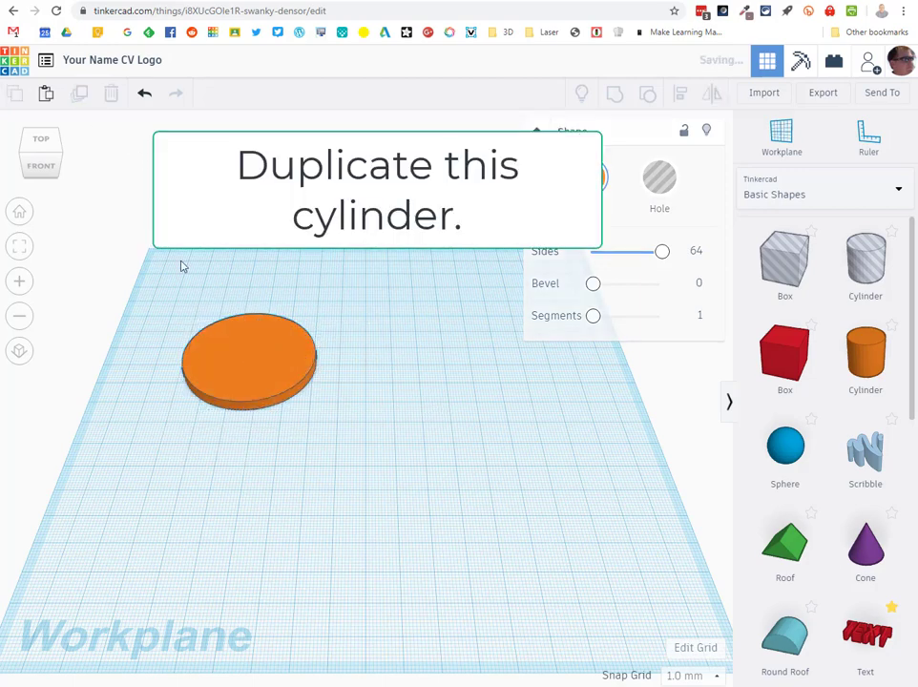
pyautogui.moveTo(267, 401); pyautogui.dragTo(402, 401)
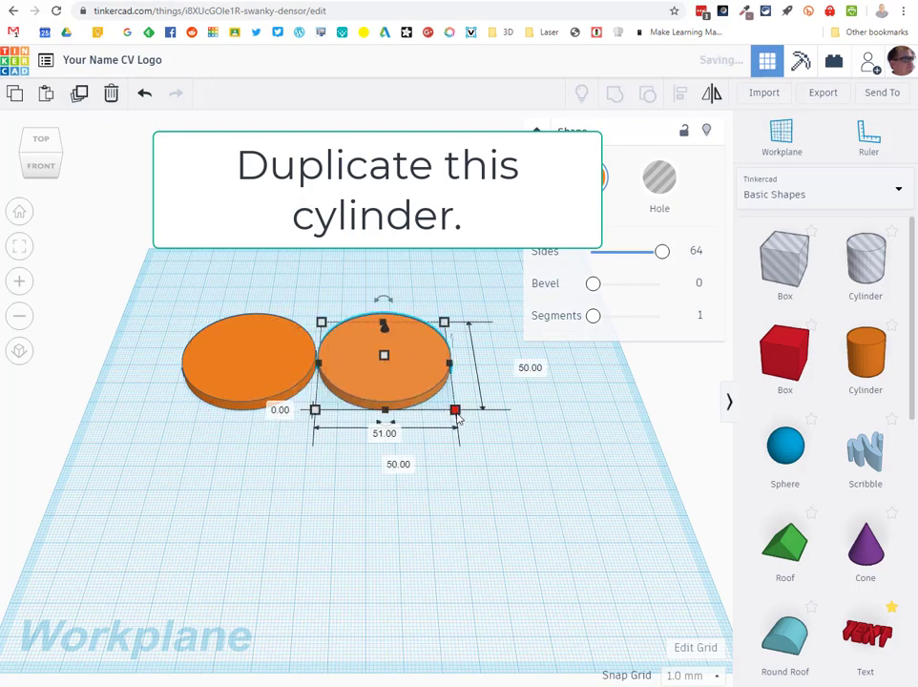
pyautogui.click(518, 363)
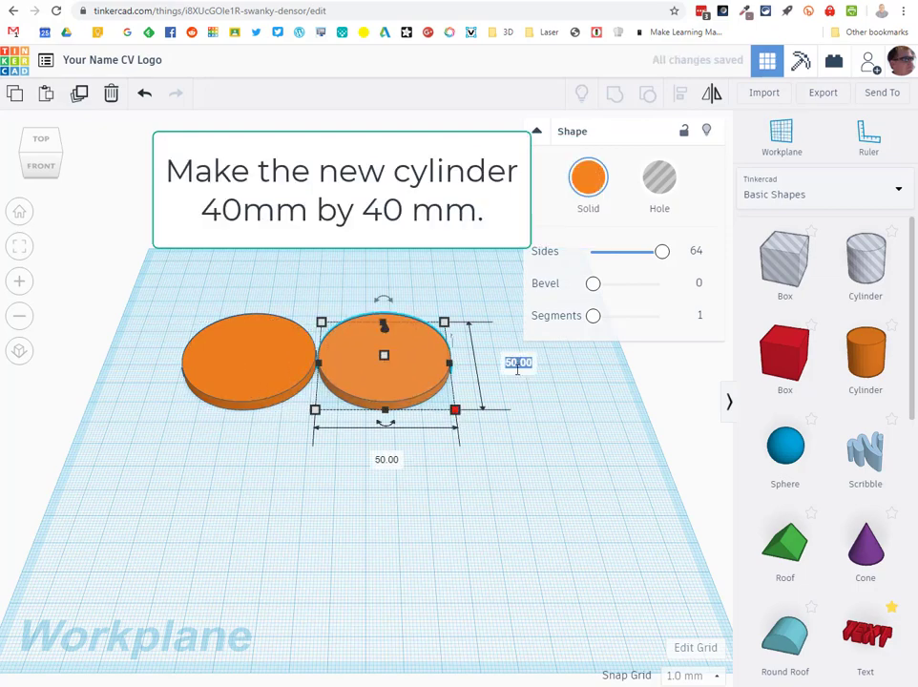
pyautogui.write('40')
pyautogui.click(393, 464)
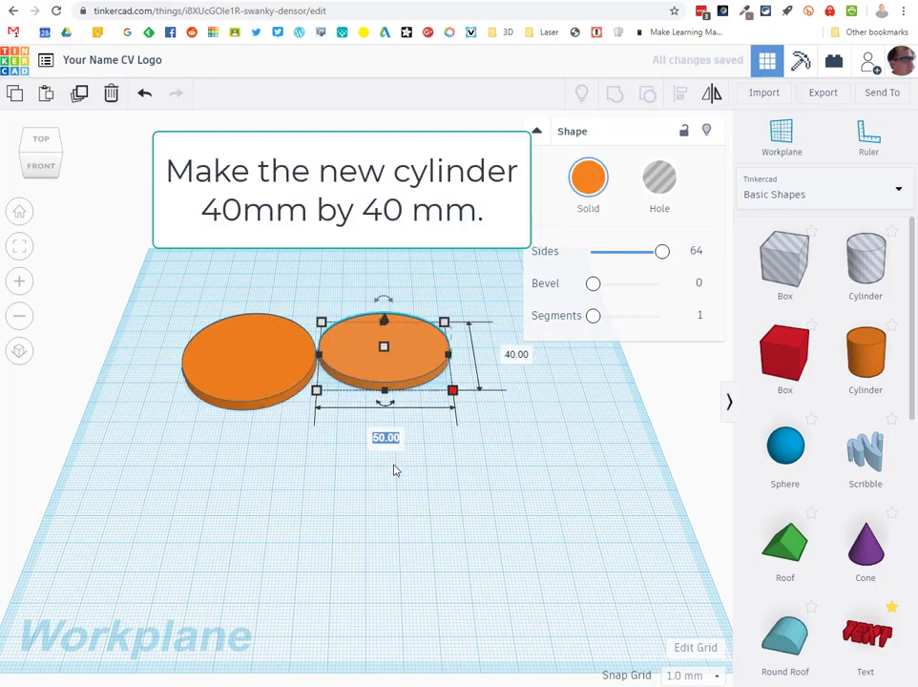
pyautogui.write('40')
pyautogui.press('Return')
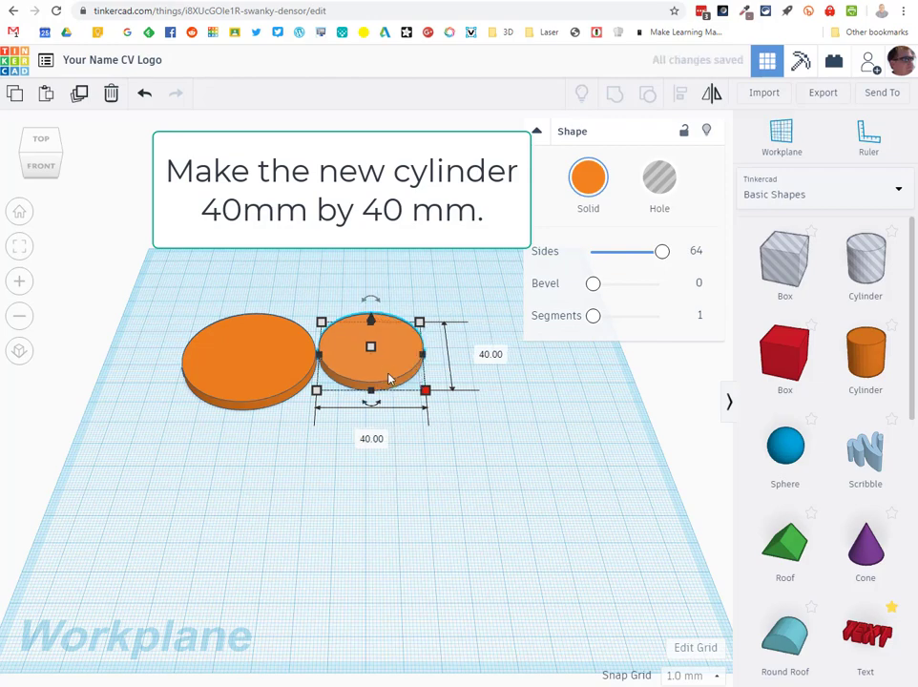
# - Duplicate the 40 mm cylinder, move the copy in front of the two discs, and resize it to 25 mm by 25 mm
pyautogui.click(80, 93)
pyautogui.moveTo(373, 372); pyautogui.dragTo(335, 470)
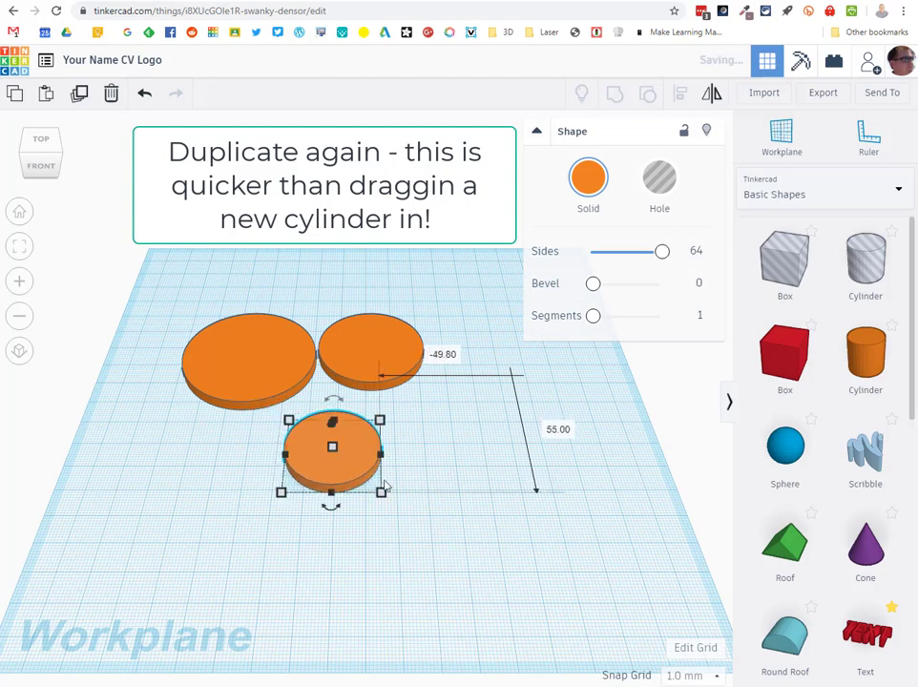
pyautogui.click(448, 454)
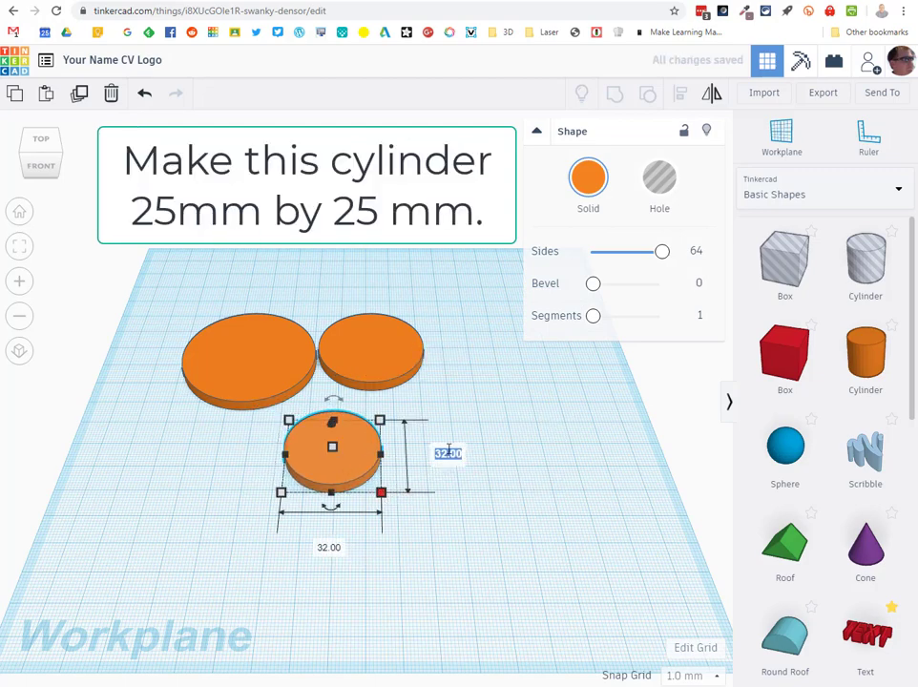
pyautogui.write('25')
pyautogui.click(332, 551)
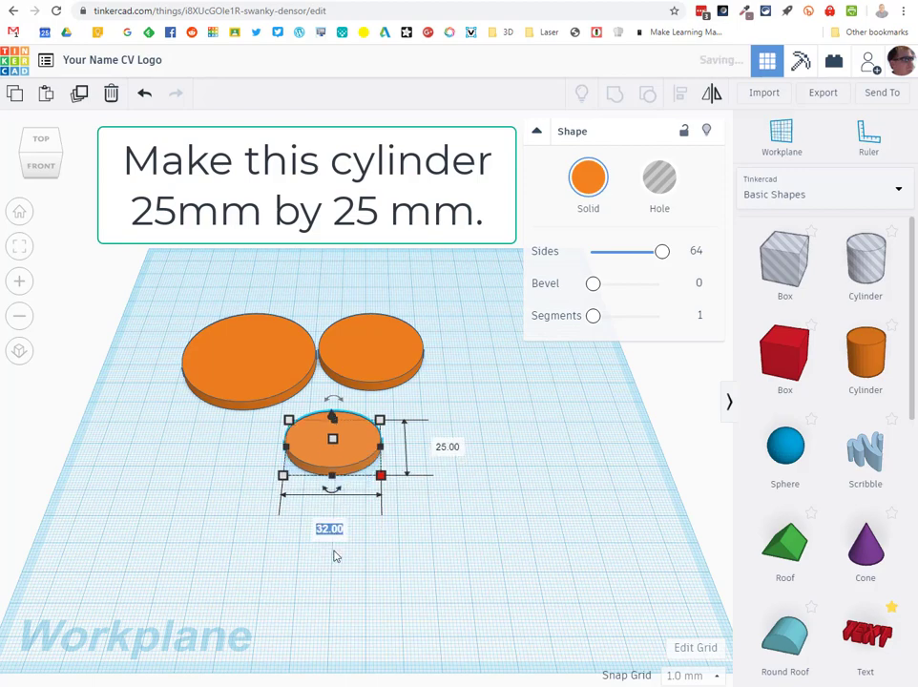
pyautogui.write('25')
pyautogui.press('Return')
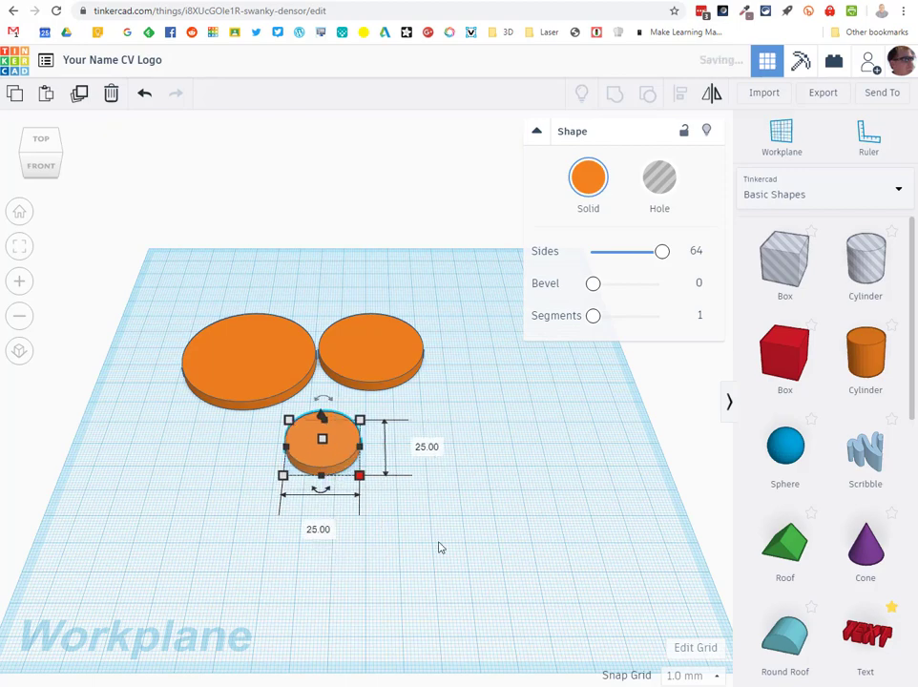
pyautogui.click(543, 453)
# - Duplicate the 25 mm cylinder, place the copy to its right, and resize the copy to 15 mm by 15 mm
pyautogui.click(322, 440)
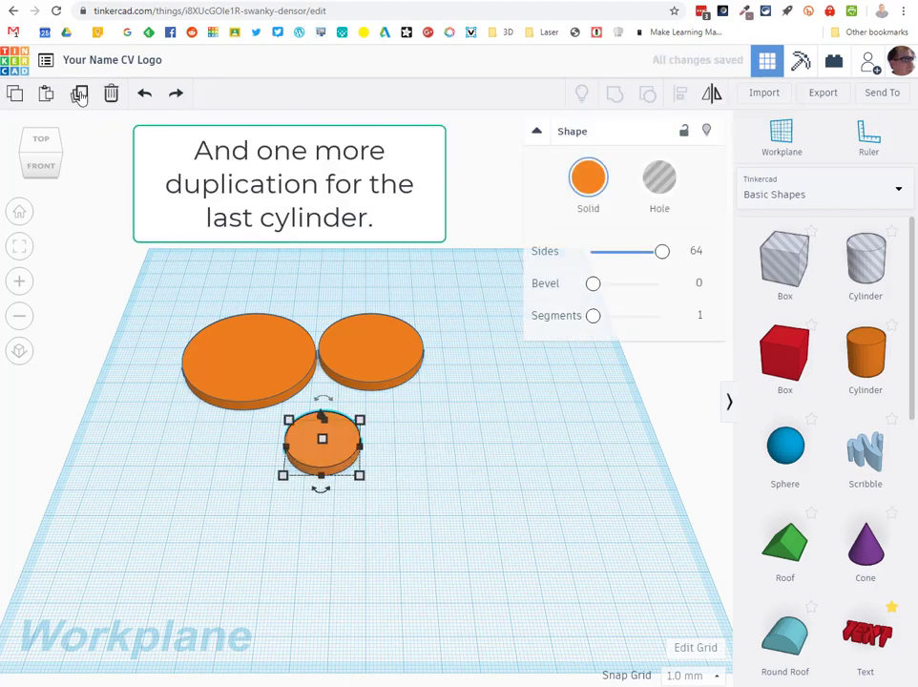
pyautogui.hotkey('ctrl', 'd')
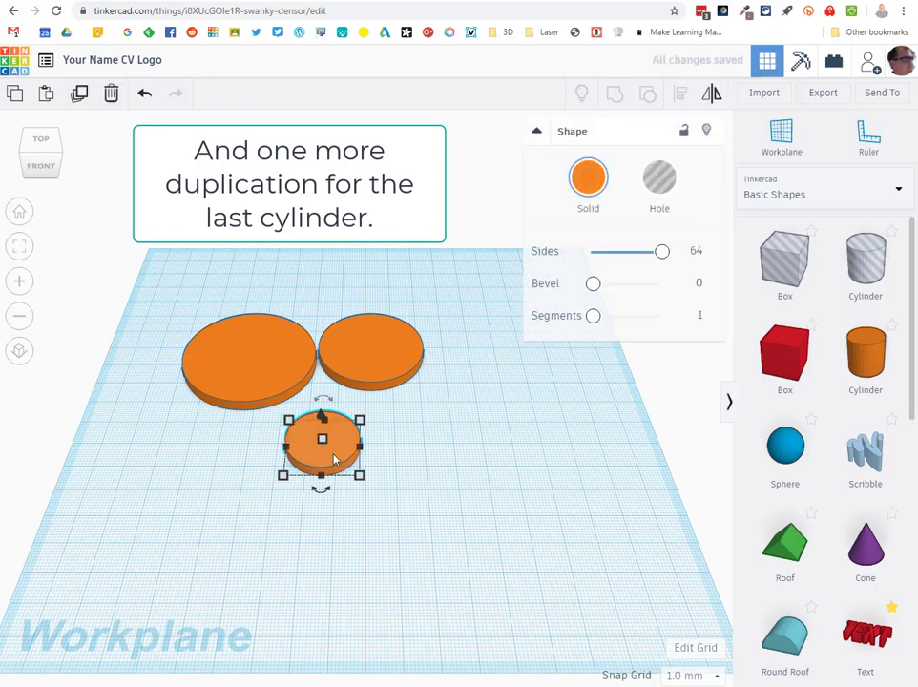
pyautogui.moveTo(334, 460); pyautogui.dragTo(441, 460)
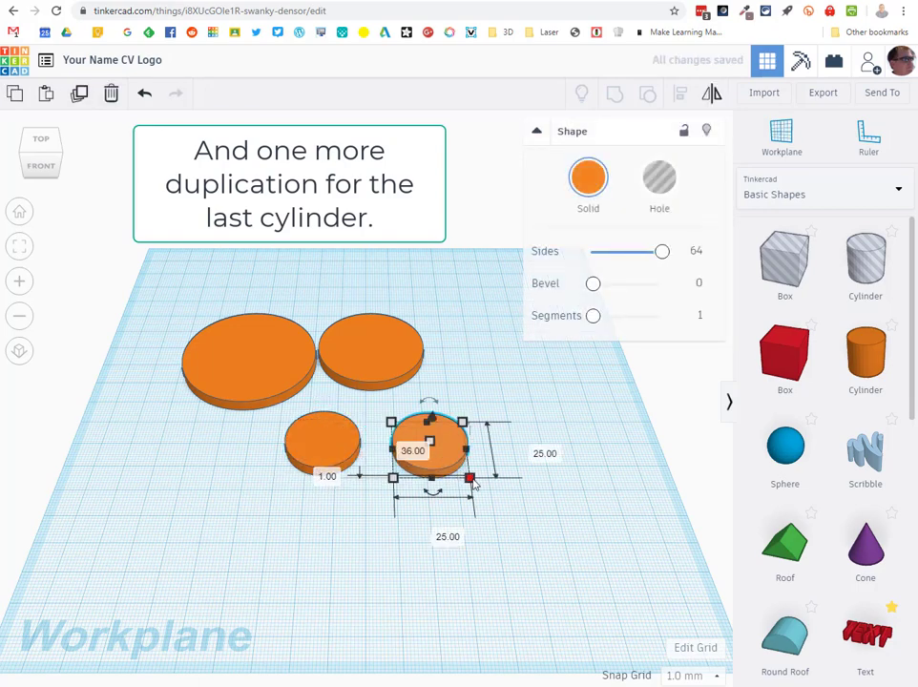
pyautogui.click(527, 451)
pyautogui.write('15')
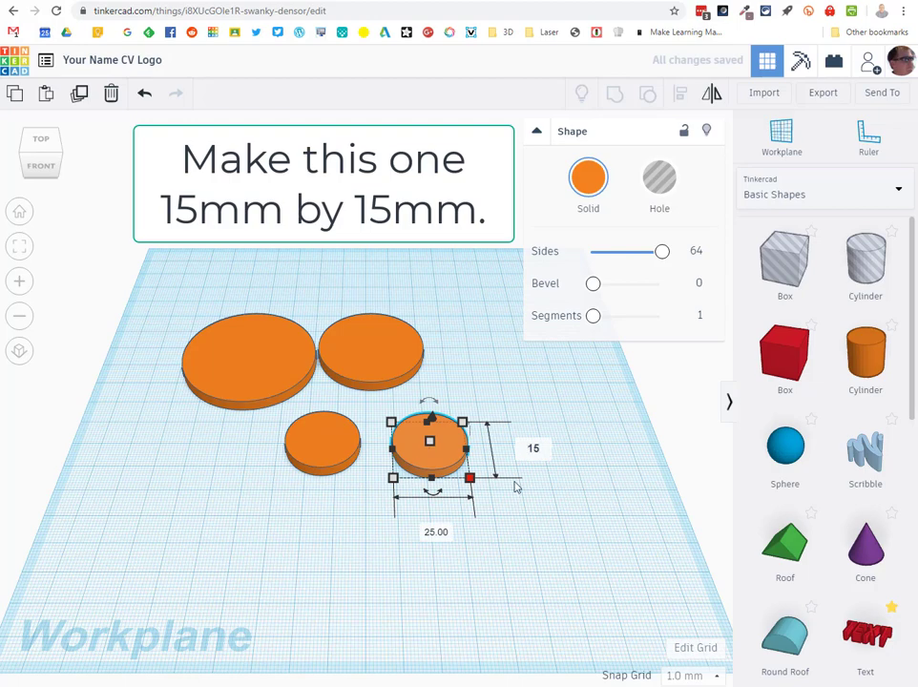
pyautogui.click(445, 532)
pyautogui.write('15')
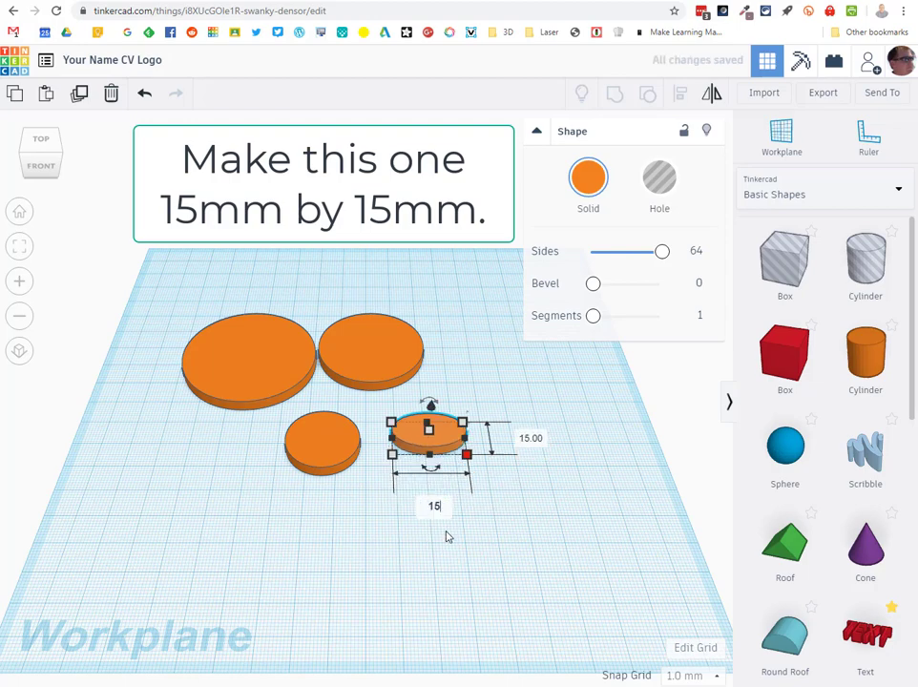
pyautogui.press('Return')
# - Place a solid box at the front-left of the workplane and set its height to 4 mm
pyautogui.moveTo(785, 355); pyautogui.dragTo(198, 506)
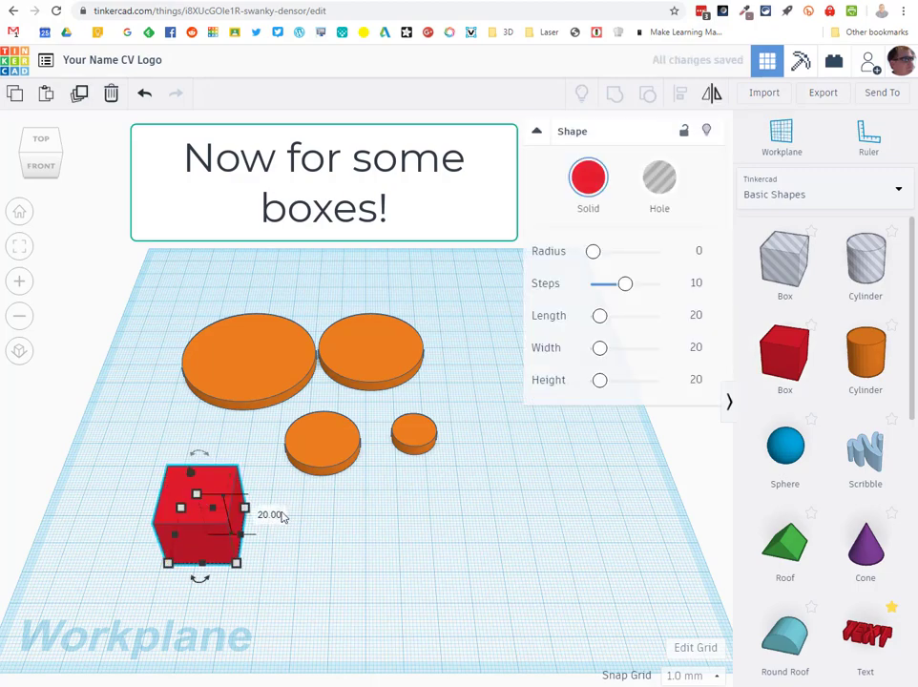
pyautogui.click(268, 513)
pyautogui.write('4')
pyautogui.press('Return')
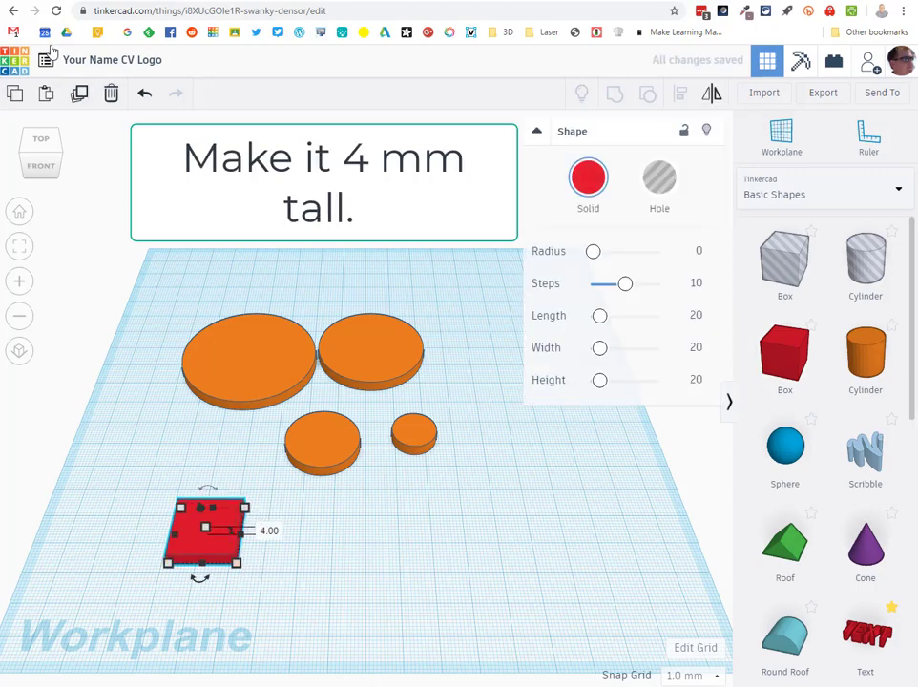
# - Duplicate the flat red box twice, spacing the copies in a row to its right
pyautogui.click(218, 548)
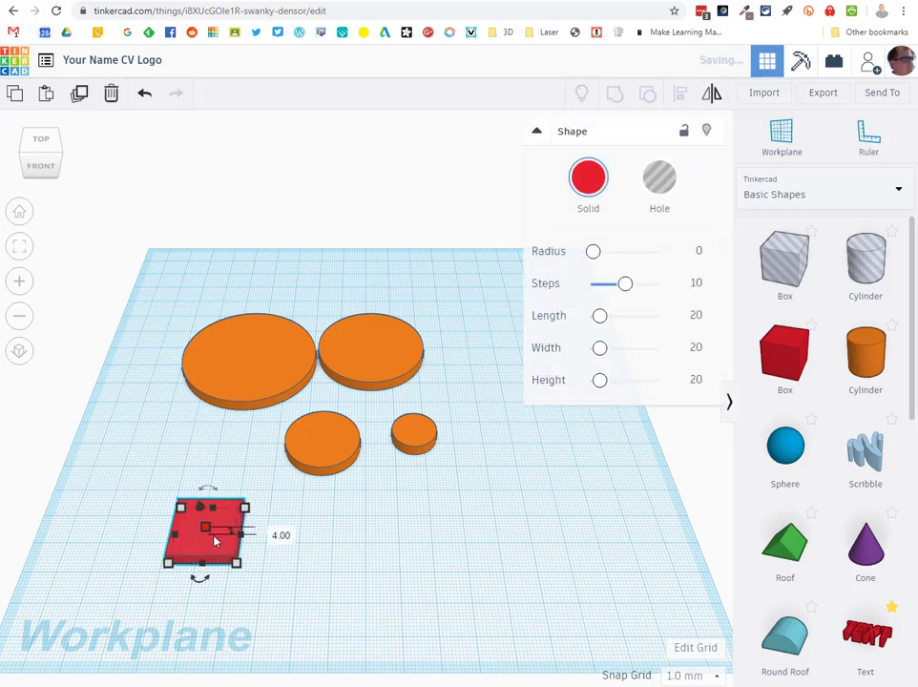
pyautogui.hotkey('ctrl', 'd')
pyautogui.moveTo(218, 548); pyautogui.dragTo(315, 541)
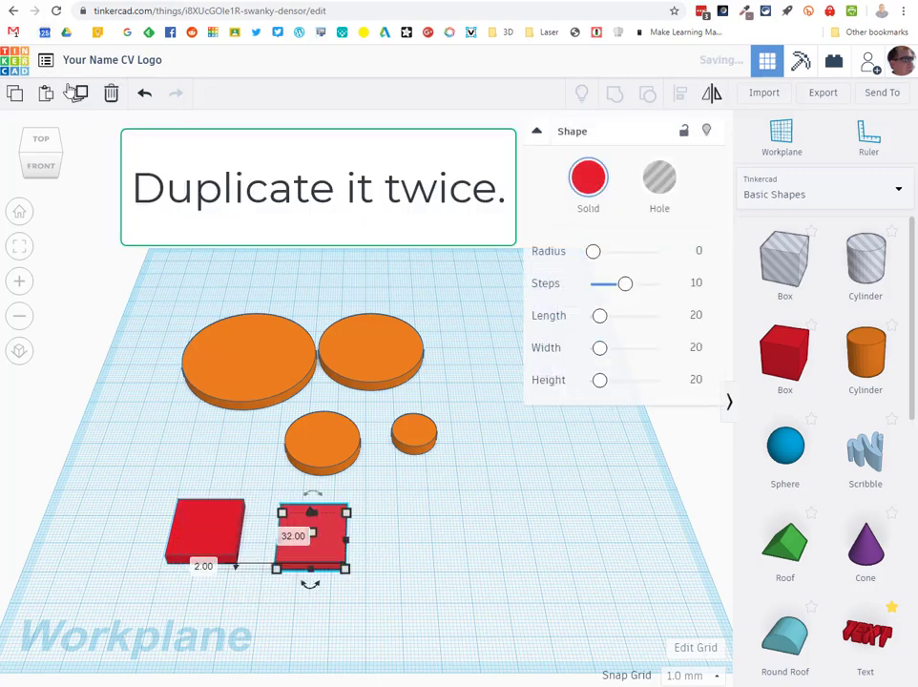
pyautogui.click(80, 94)
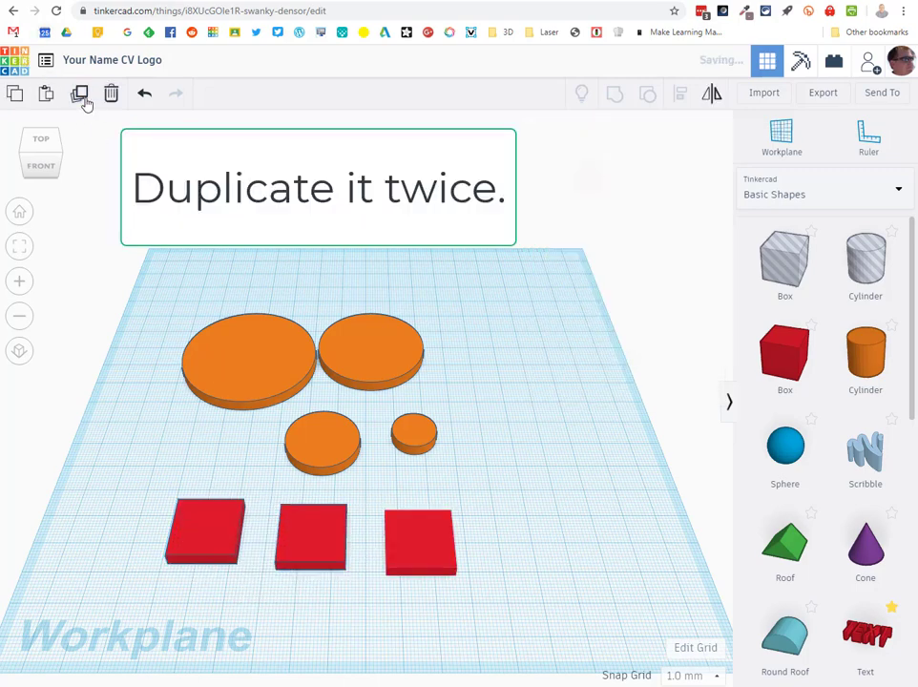
# - Rotate the leftmost red box flat on the workplane by about 45° into a diamond orientation
pyautogui.click(208, 506)
pyautogui.moveTo(202, 585); pyautogui.dragTo(170, 578)
# - Resize the middle red box to 5 mm deep by 20 mm wide
pyautogui.click(322, 552)
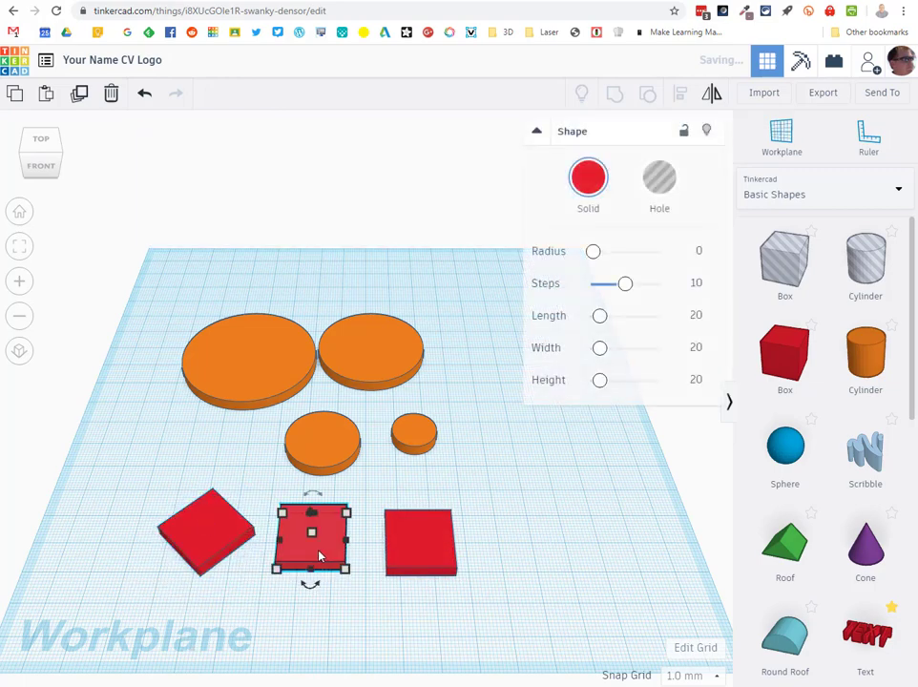
pyautogui.moveTo(347, 572)
pyautogui.click(413, 540)
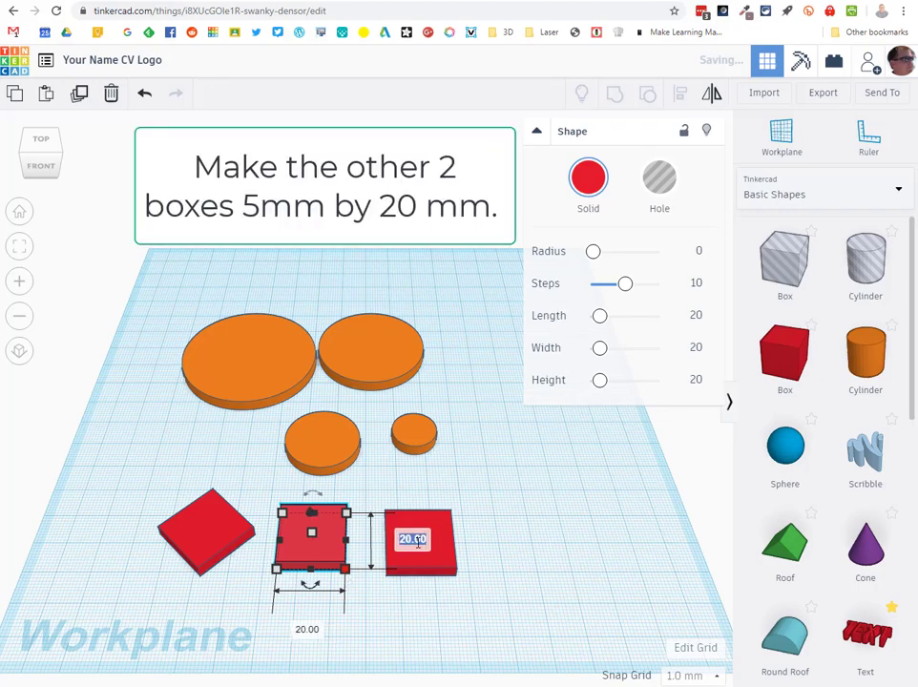
pyautogui.write('5')
pyautogui.press('Tab')
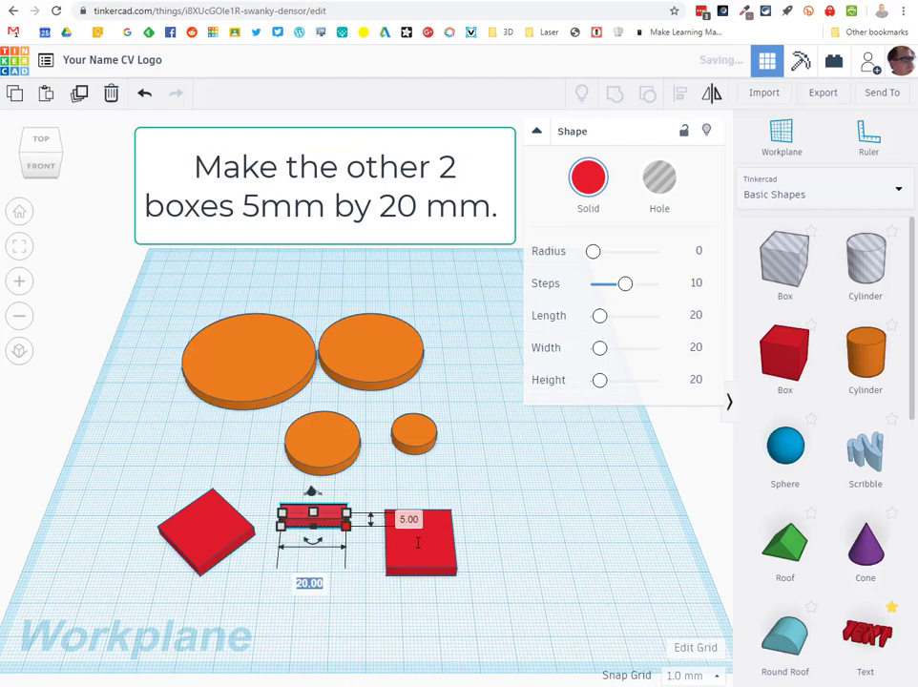
pyautogui.write('20')
pyautogui.press('Tab')
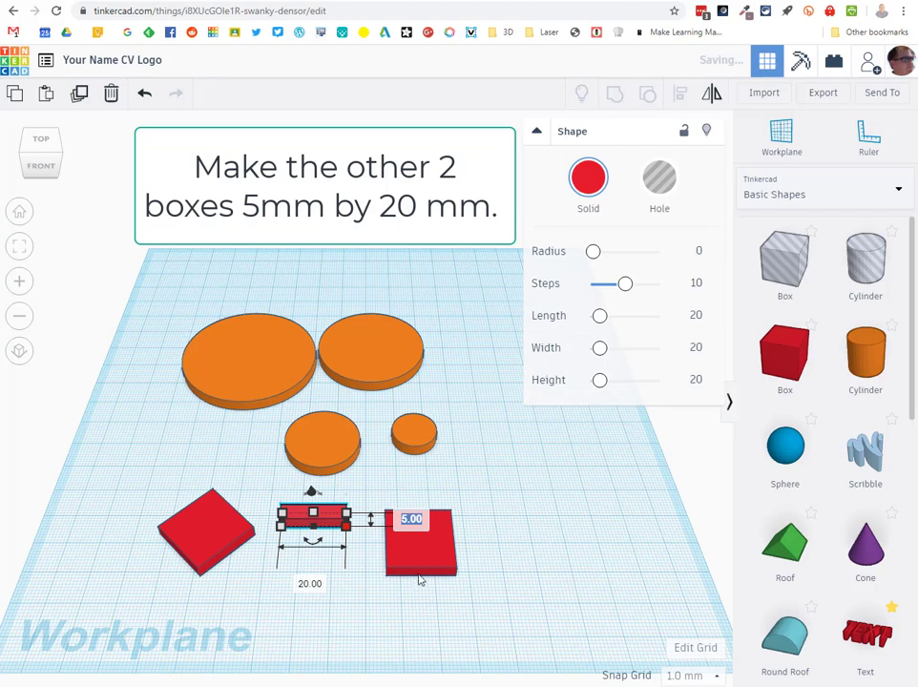
pyautogui.press('Return')
# - Set the rightmost red box's depth to 5 mm, keeping its width at 20 mm
pyautogui.click(454, 574)
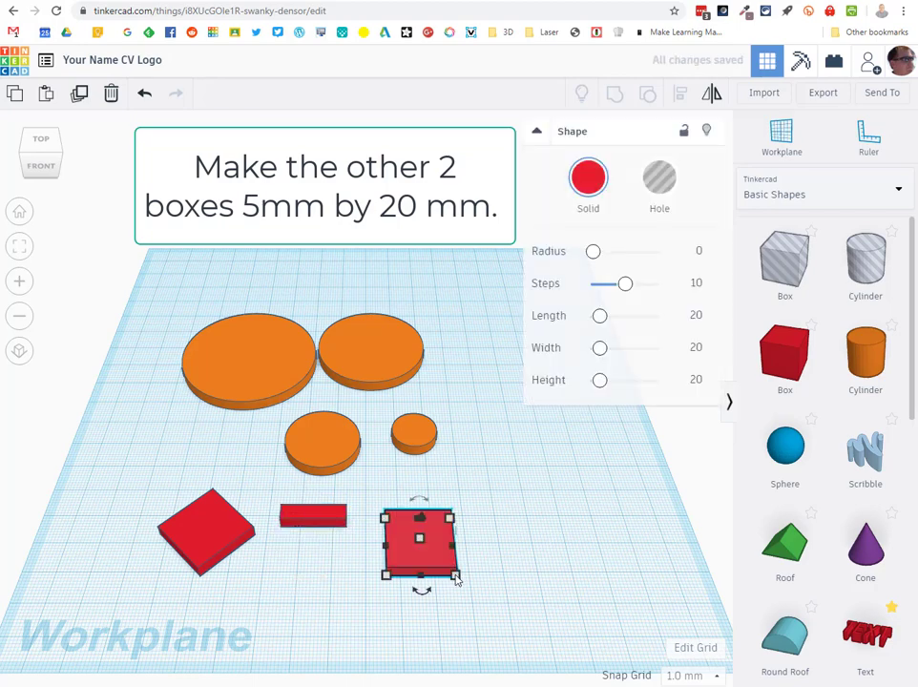
pyautogui.click(518, 545)
pyautogui.write('5')
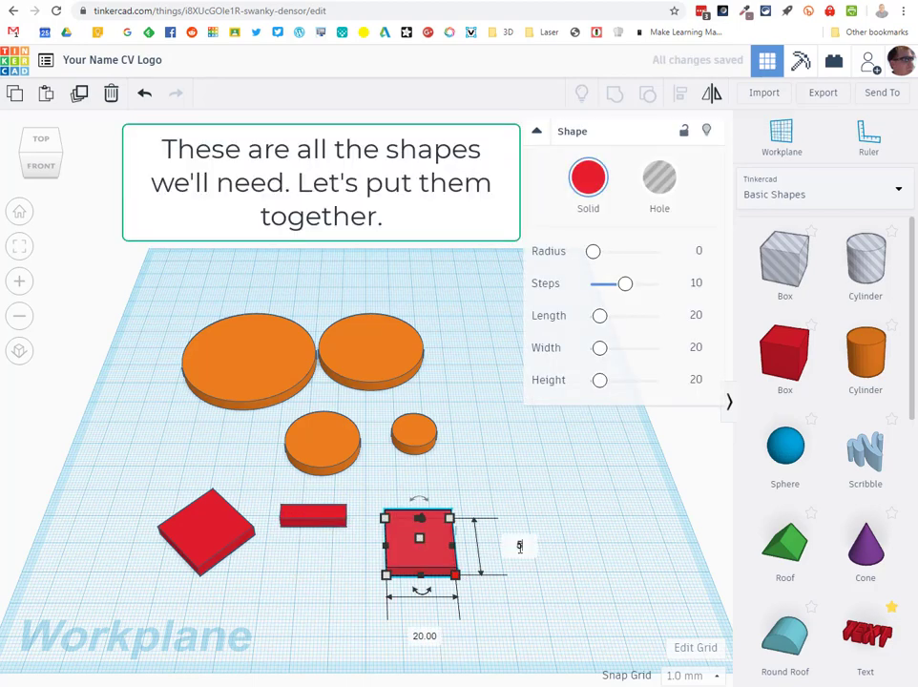
pyautogui.press('Tab')
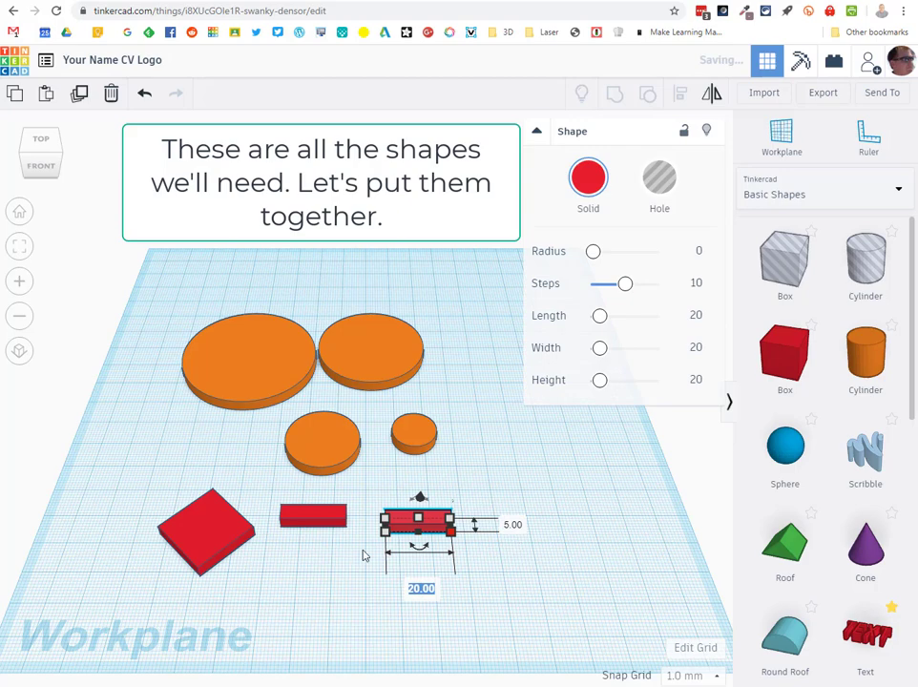
pyautogui.click(526, 586)
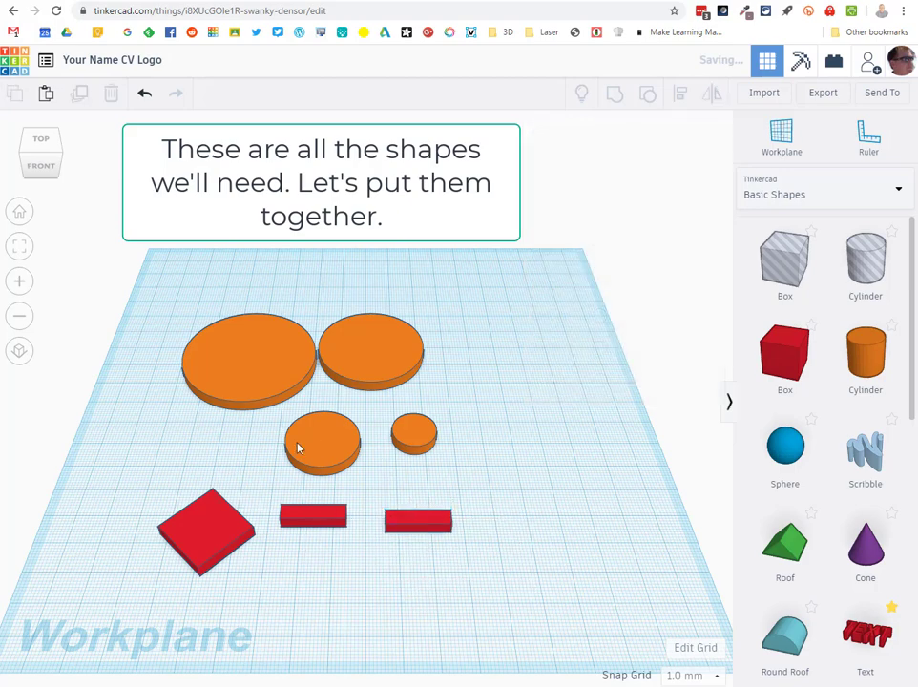
# - Turn the second-largest orange cylinder into a hole
pyautogui.click(372, 362)
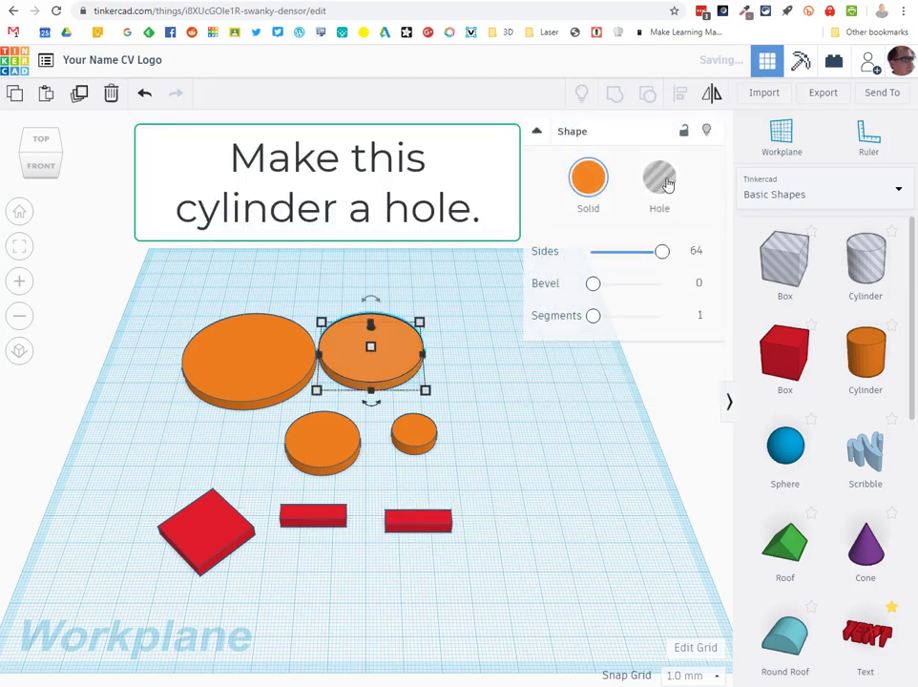
pyautogui.click(659, 177)
pyautogui.click(341, 291)
# - Center the hole cylinder on the largest orange cylinder in both horizontal directions and group them into a ring
pyautogui.moveTo(251, 217); pyautogui.dragTo(419, 382)
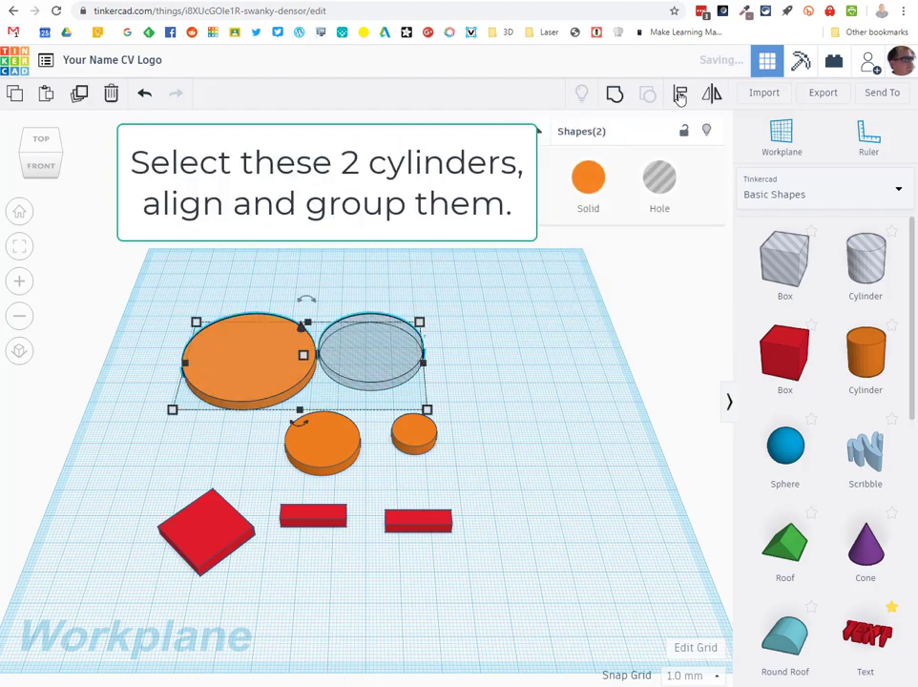
pyautogui.click(680, 97)
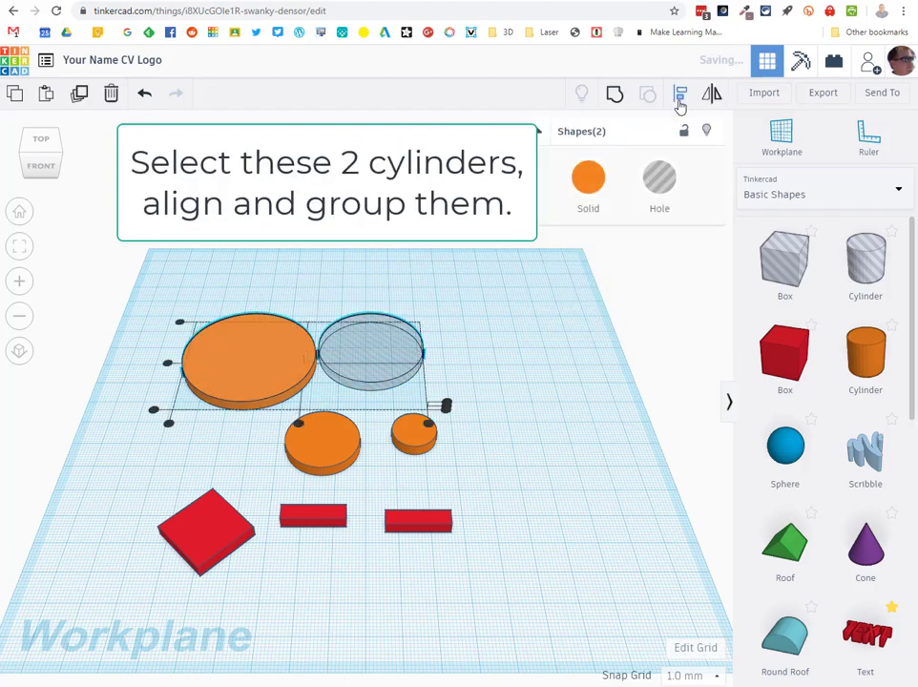
pyautogui.click(167, 363)
pyautogui.click(299, 424)
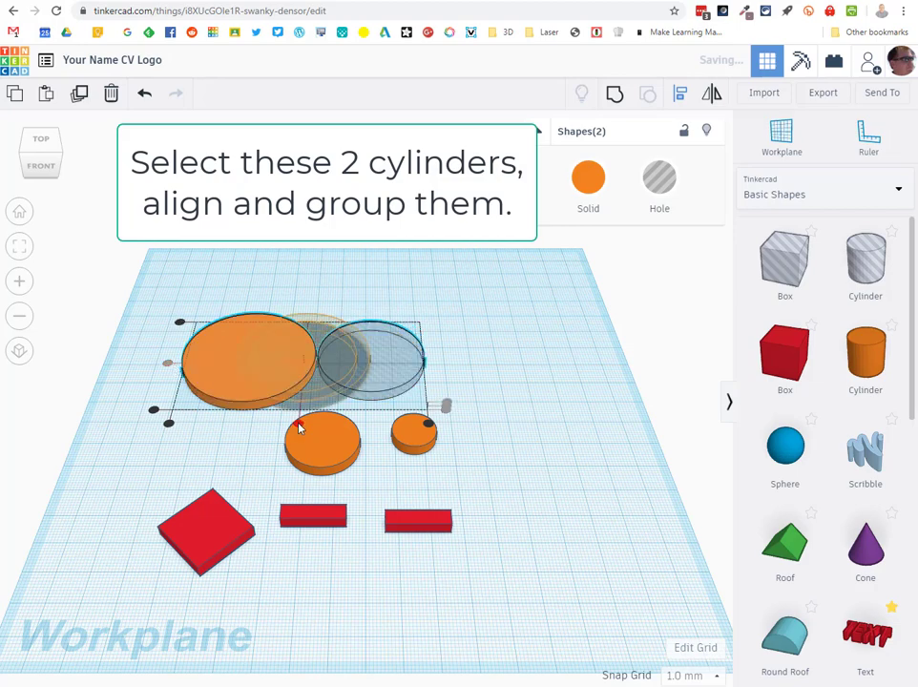
pyautogui.click(613, 95)
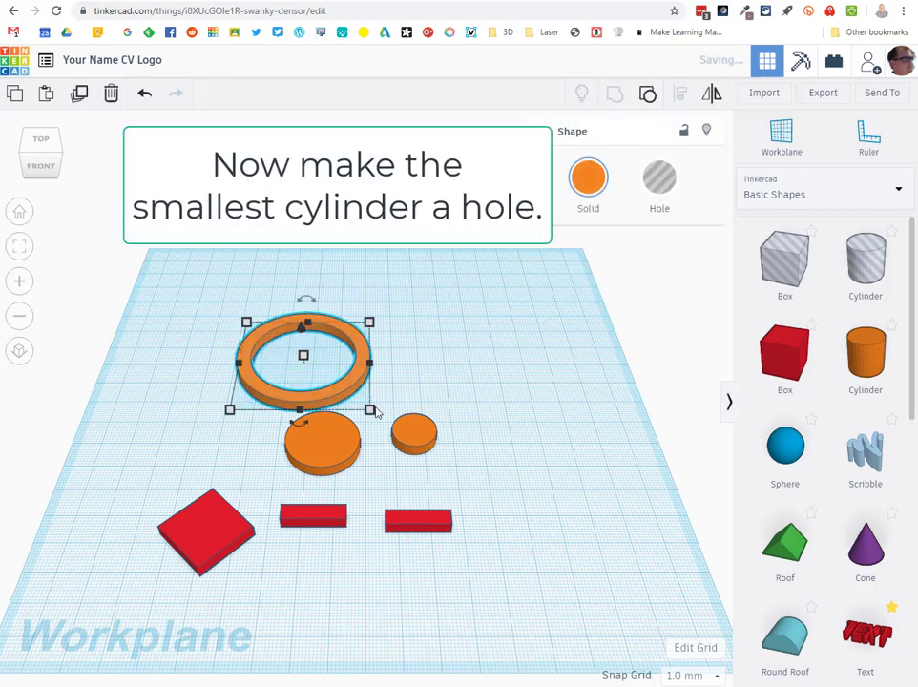
# - Make the smallest cylinder a hole, then center it in the remaining orange cylinder and group both into a small ring
pyautogui.moveTo(420, 441); pyautogui.dragTo(399, 440)
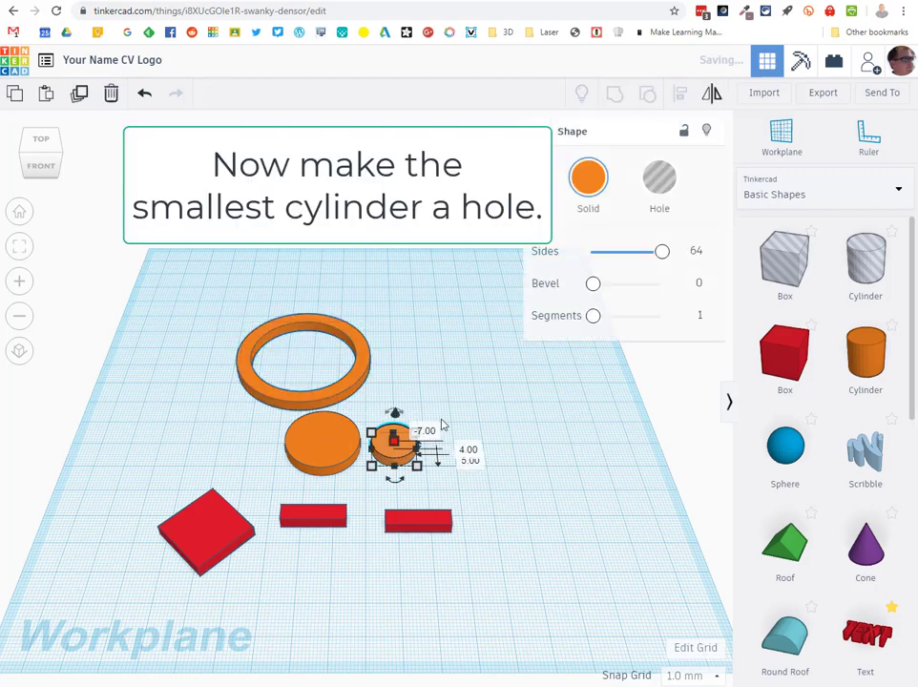
pyautogui.click(656, 181)
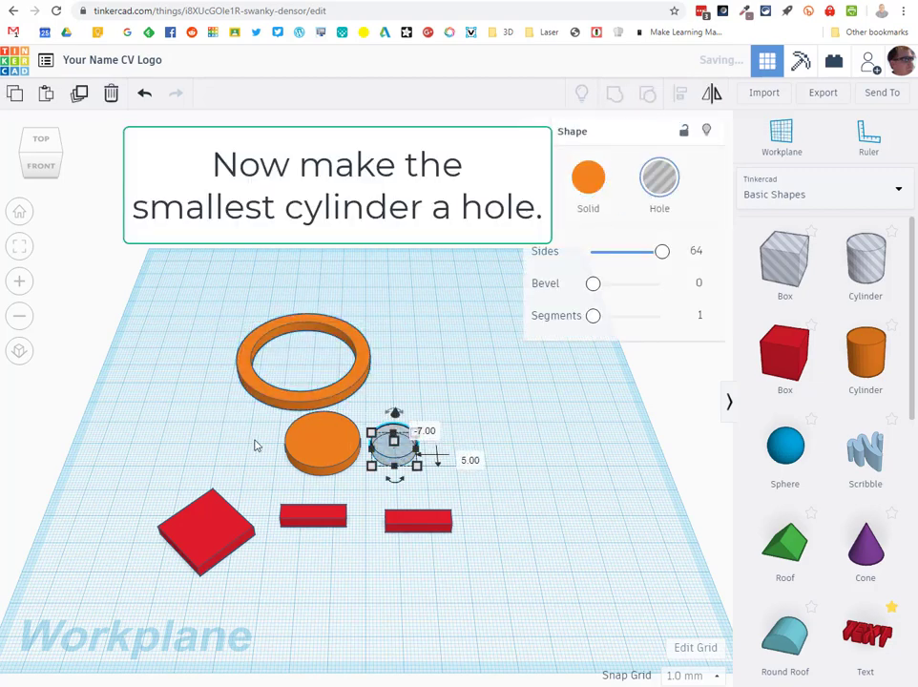
pyautogui.moveTo(254, 444); pyautogui.dragTo(439, 448)
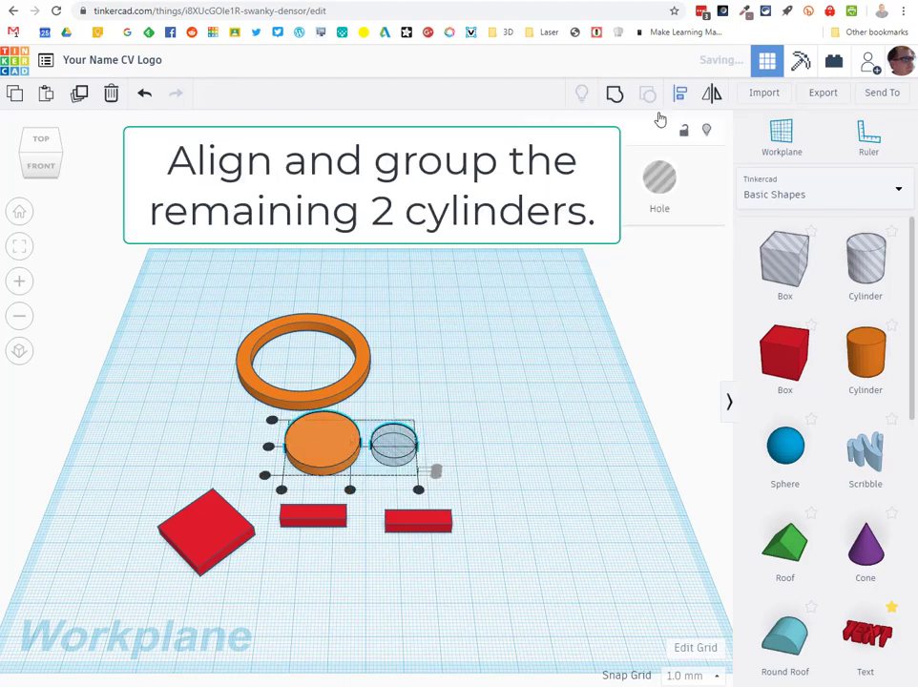
pyautogui.click(269, 446)
pyautogui.click(351, 489)
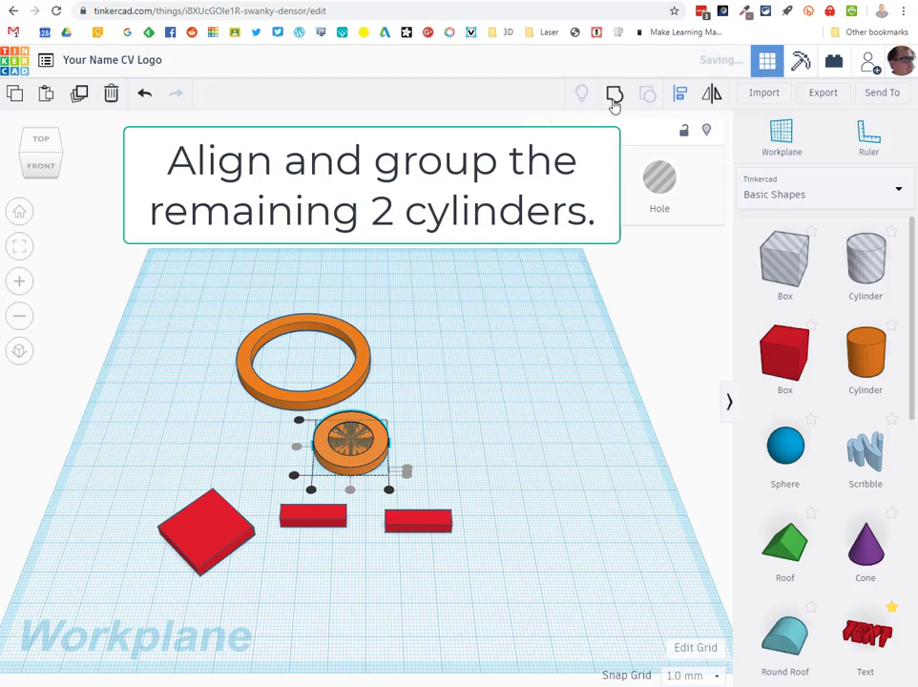
pyautogui.click(614, 96)
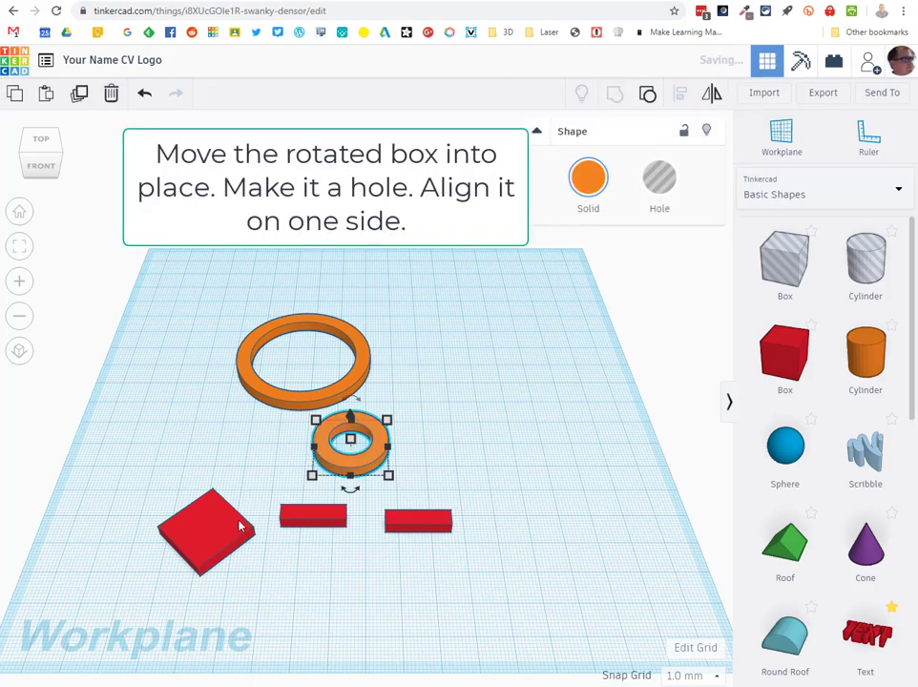
# - Place the diamond box over the small ring's right side as a hole, centered front to back on the ring
pyautogui.moveTo(239, 525); pyautogui.dragTo(425, 433)
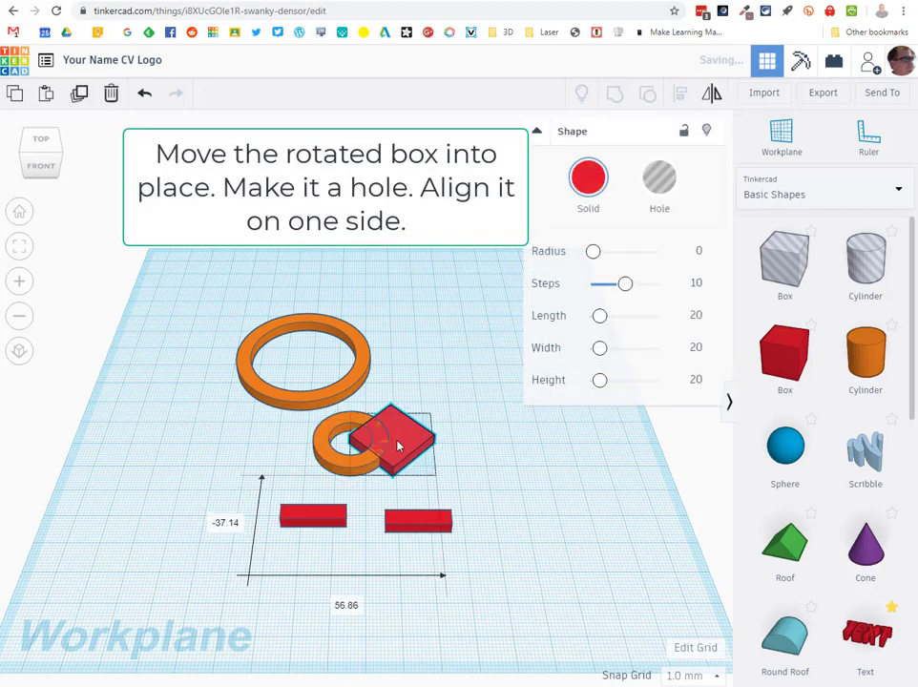
pyautogui.click(656, 172)
pyautogui.moveTo(270, 439); pyautogui.dragTo(413, 460)
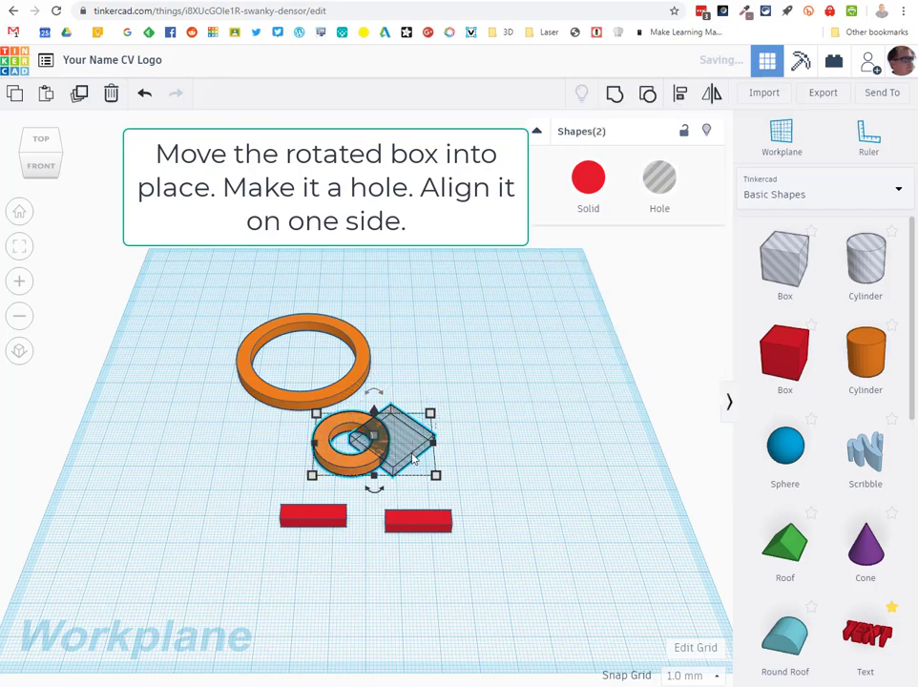
pyautogui.press('l')
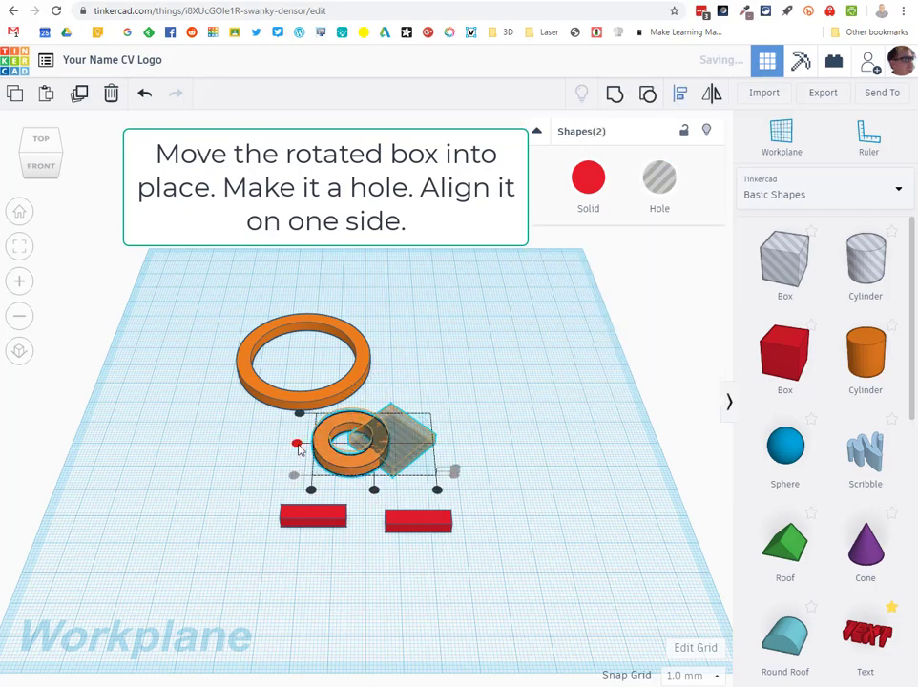
pyautogui.click(296, 443)
# - Nudge the diamond hole slightly right and group it with the small ring to cut out a C
pyautogui.click(414, 443)
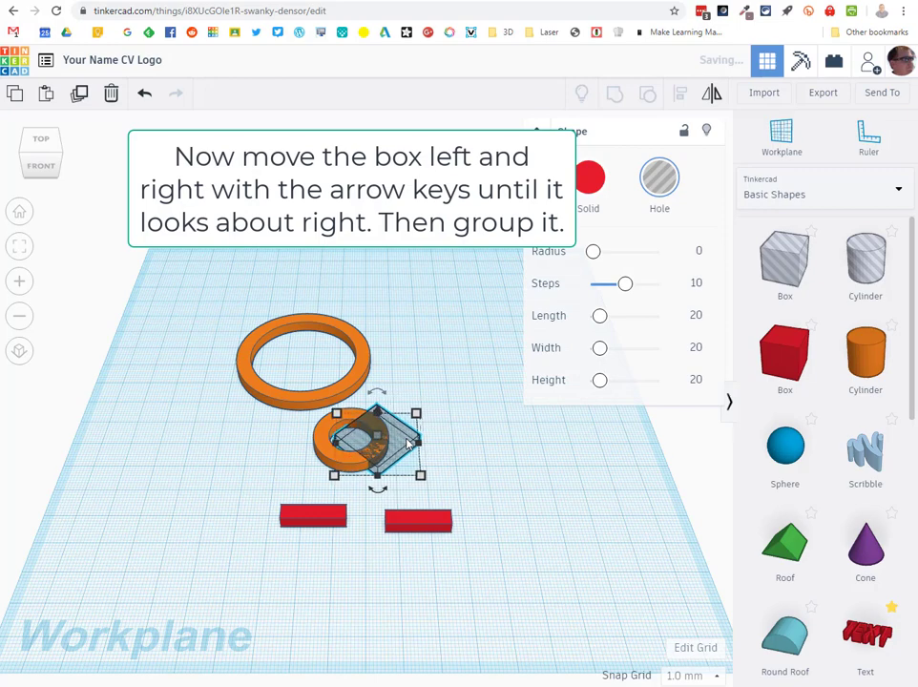
pyautogui.press('Right')
pyautogui.press('Right')
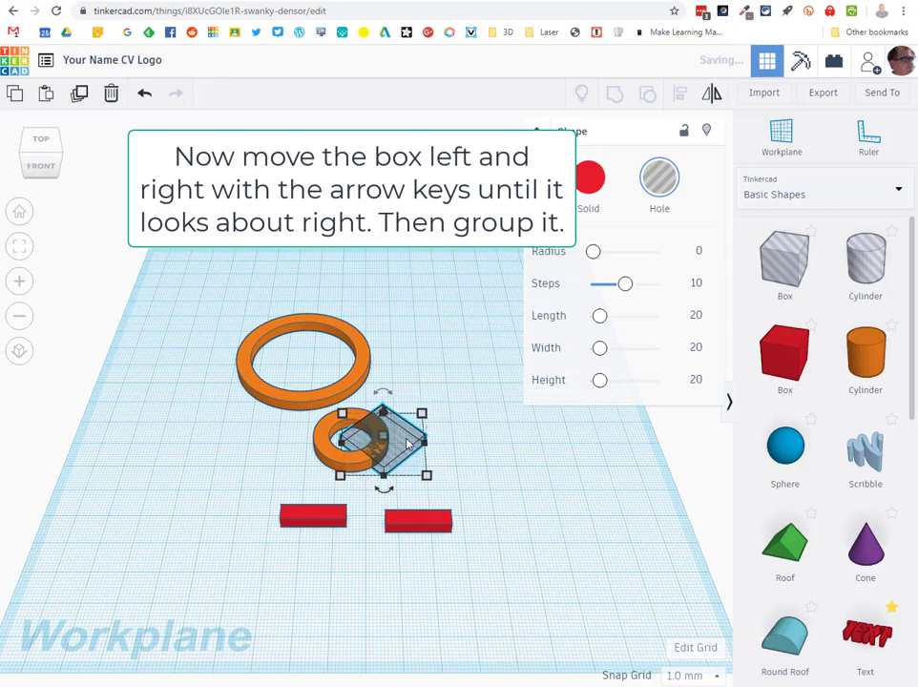
pyautogui.moveTo(272, 438); pyautogui.dragTo(450, 471)
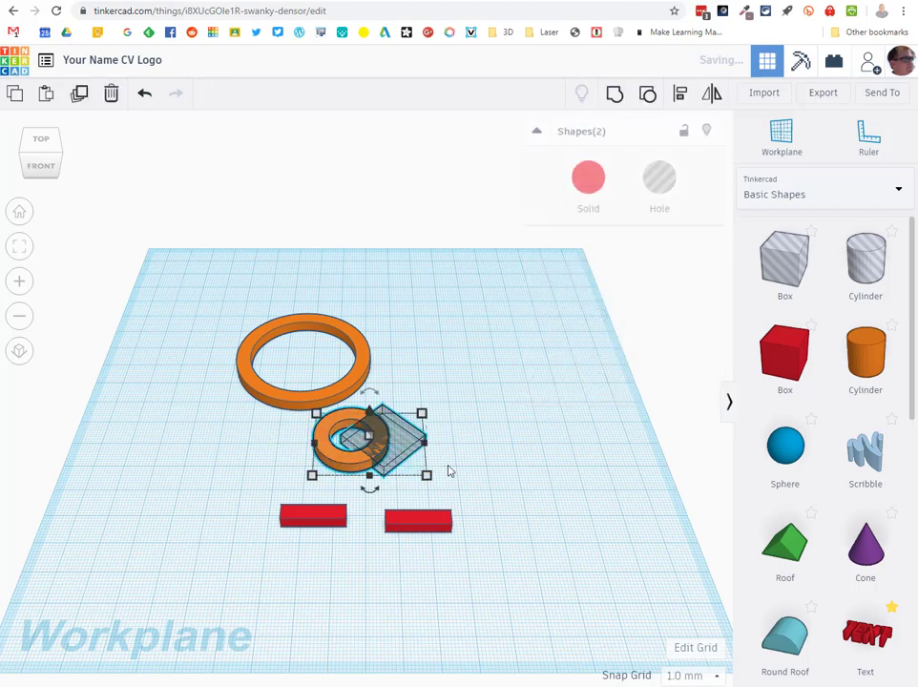
pyautogui.click(615, 95)
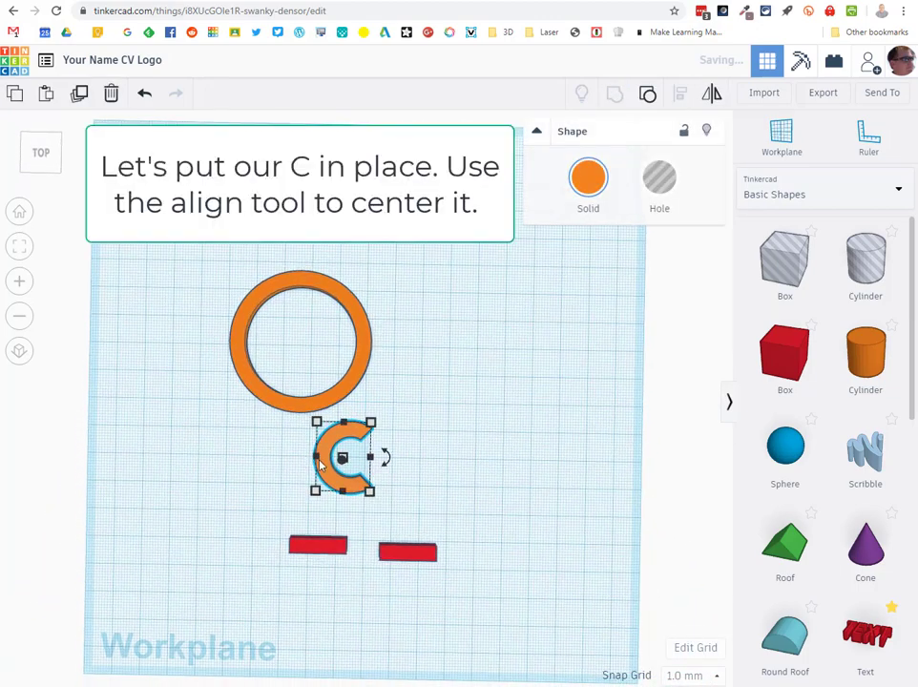
# - Move the C onto the large ring's left inner edge, center it front to back and group the two
pyautogui.moveTo(320, 462); pyautogui.dragTo(250, 357)
pyautogui.click(219, 286)
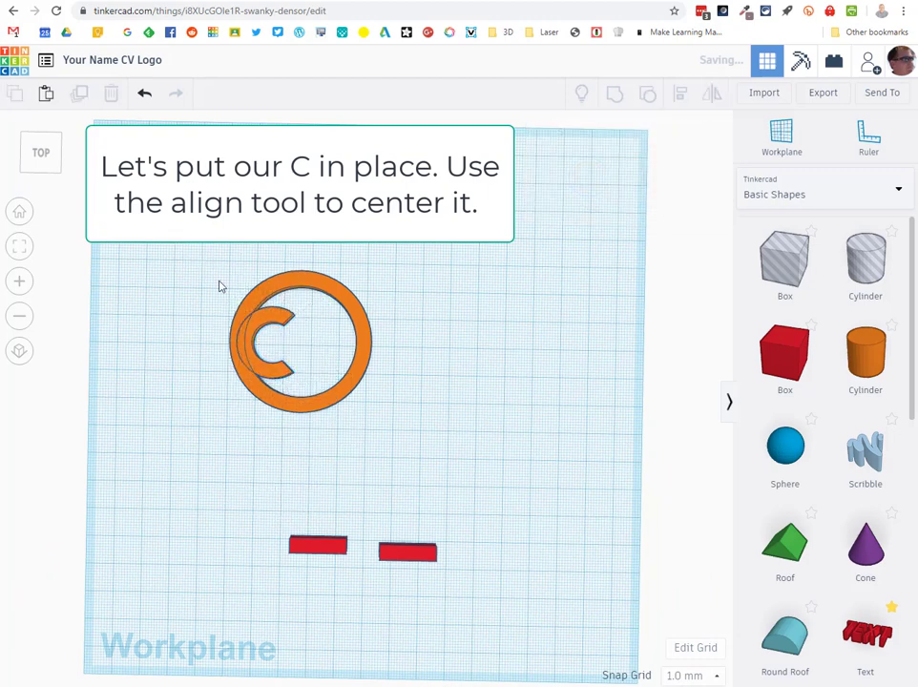
pyautogui.moveTo(220, 286); pyautogui.dragTo(365, 399)
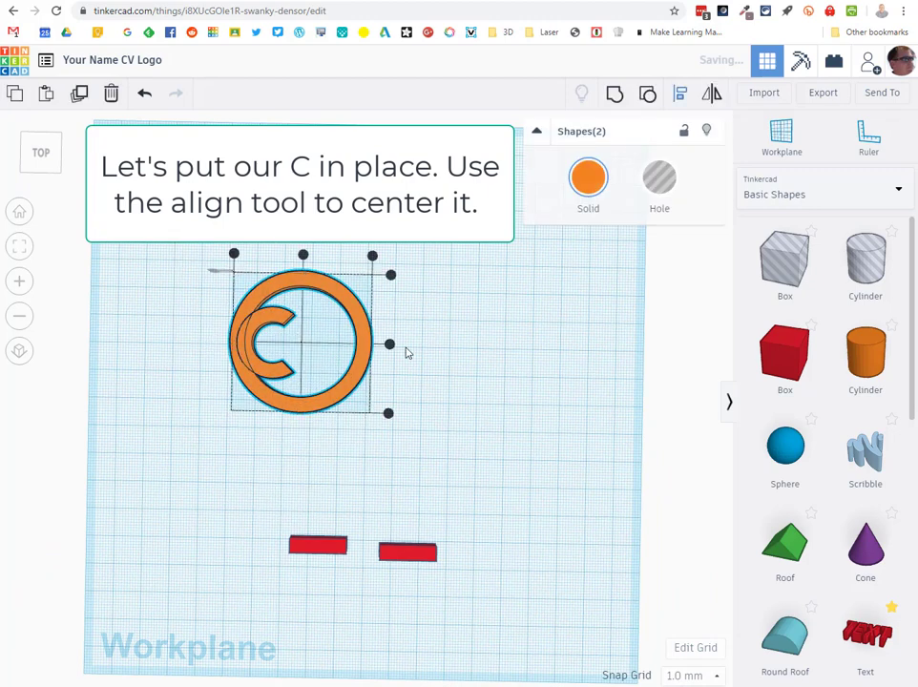
pyautogui.click(616, 98)
# - Move the left red box inside the ring, rotate it -45° and place it beside the C as the V's left arm
pyautogui.moveTo(320, 551); pyautogui.dragTo(330, 339)
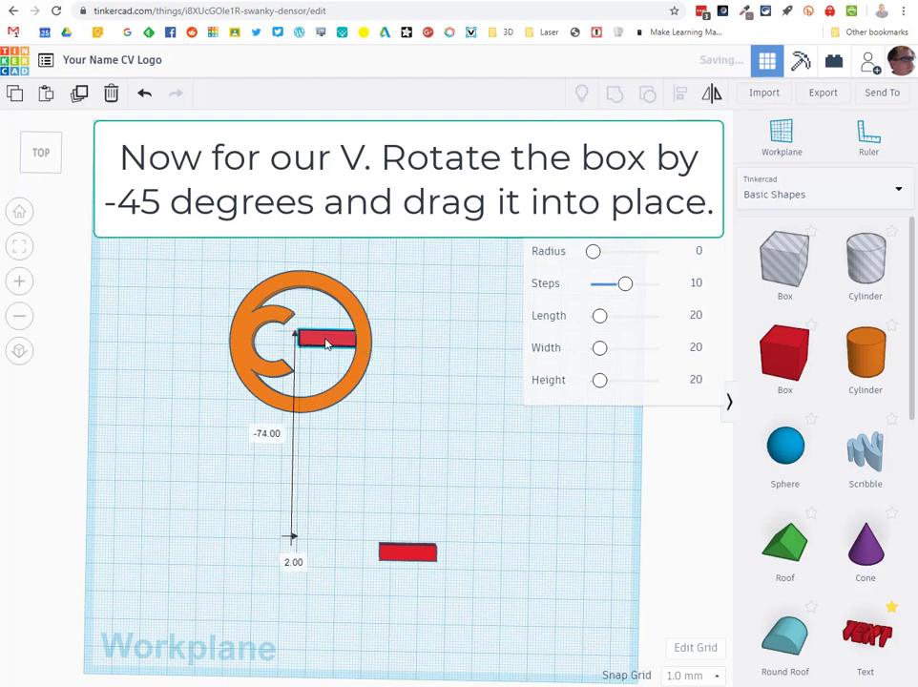
pyautogui.moveTo(276, 340)
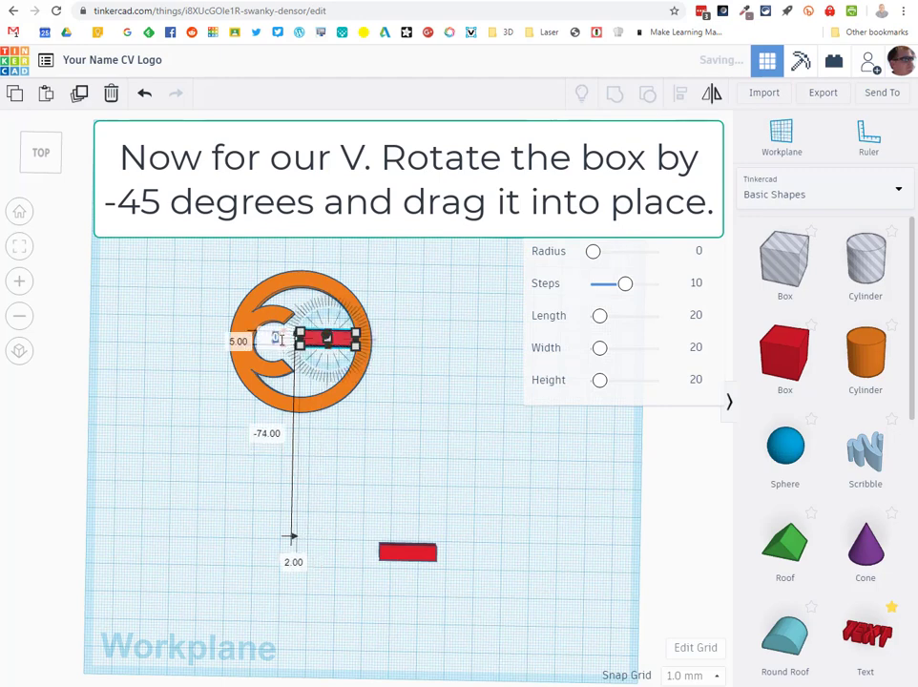
pyautogui.moveTo(280, 341); pyautogui.dragTo(286, 314)
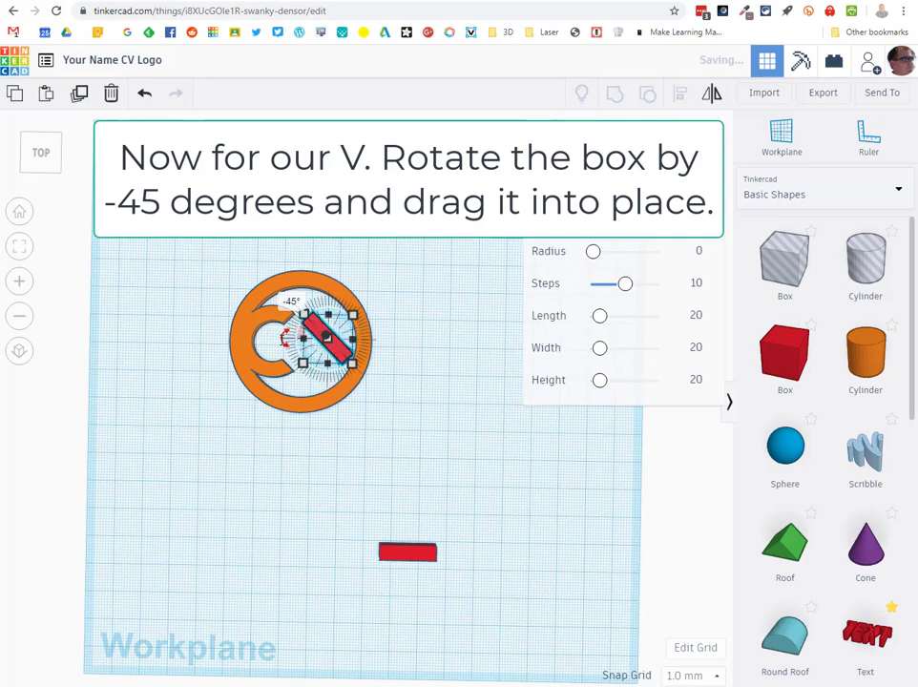
pyautogui.click(470, 400)
pyautogui.moveTo(338, 355)
pyautogui.mouseDown()
pyautogui.moveTo(320, 351)
pyautogui.moveTo(325, 360)
pyautogui.mouseUp()
# - Rotate the remaining red box 45° and place it as the V's right arm, overlapping the left arm and the ring
pyautogui.click(424, 555)
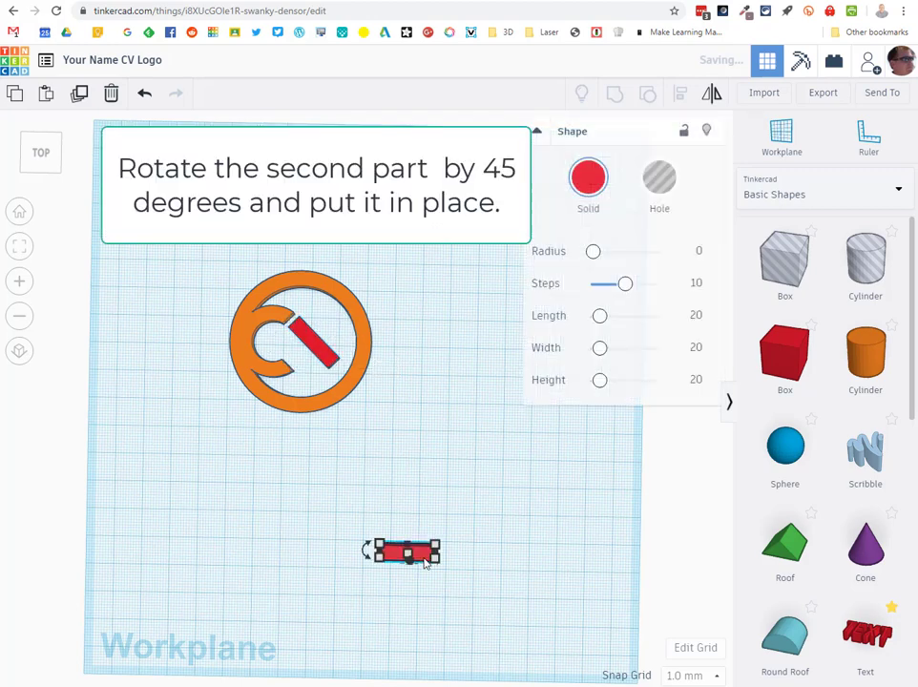
pyautogui.moveTo(426, 562); pyautogui.dragTo(409, 358)
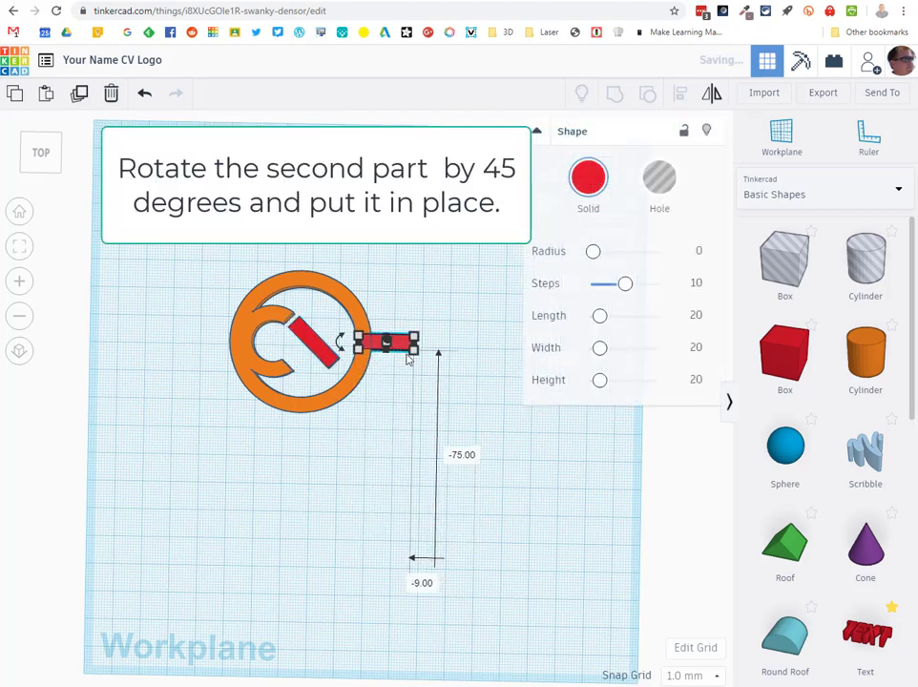
pyautogui.moveTo(341, 345)
pyautogui.mouseDown()
pyautogui.moveTo(356, 374)
pyautogui.moveTo(365, 333)
pyautogui.moveTo(357, 335)
pyautogui.mouseUp()
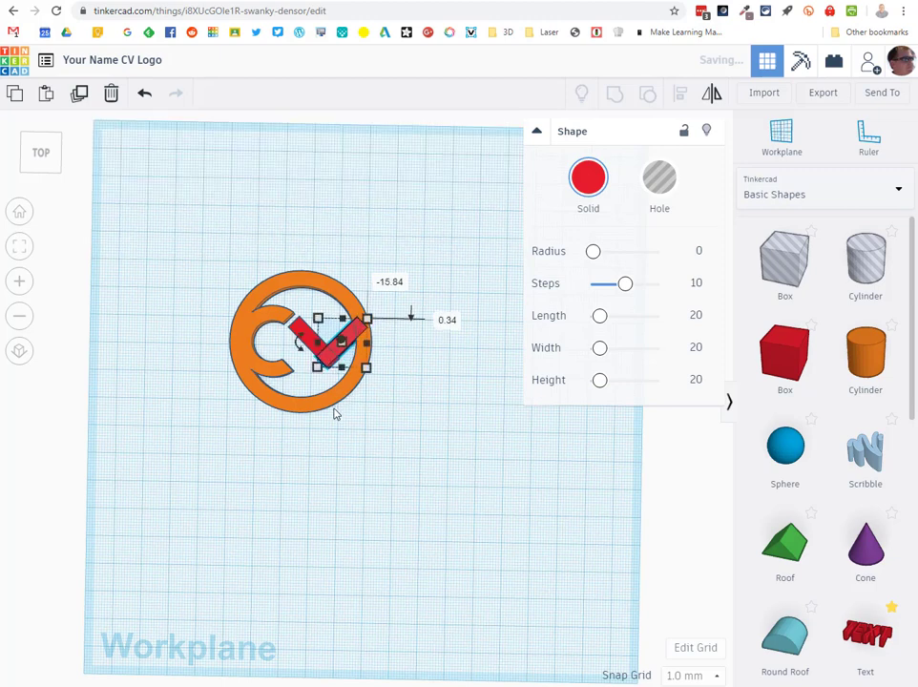
# - Set the snap grid to 0.1 mm and fine-tune the right arm's position so the V's bottom corner lines up
pyautogui.scroll(5, 332, 405)
pyautogui.scroll(3, 330, 399)
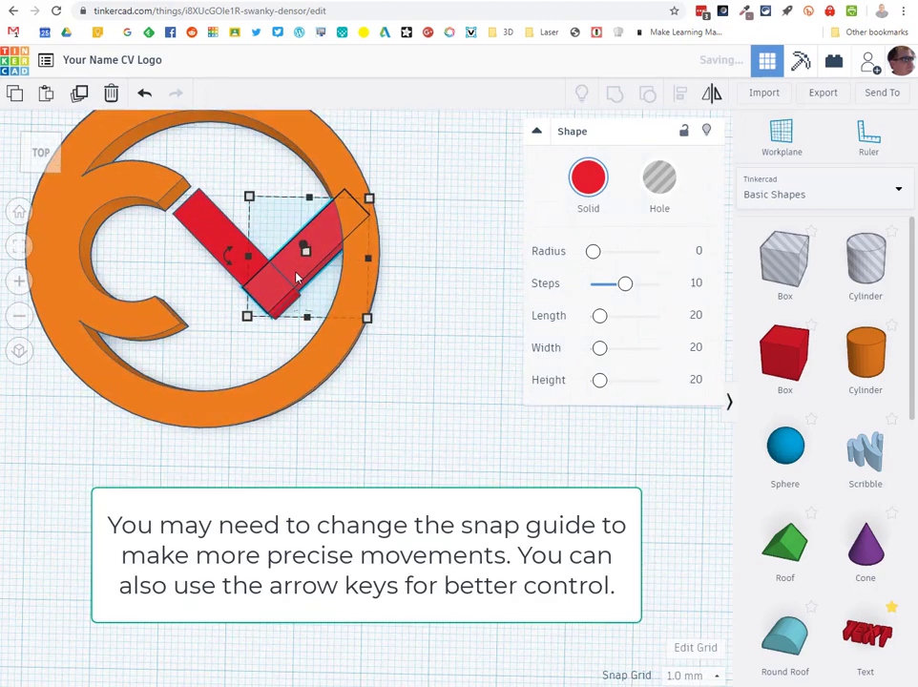
pyautogui.click(676, 677)
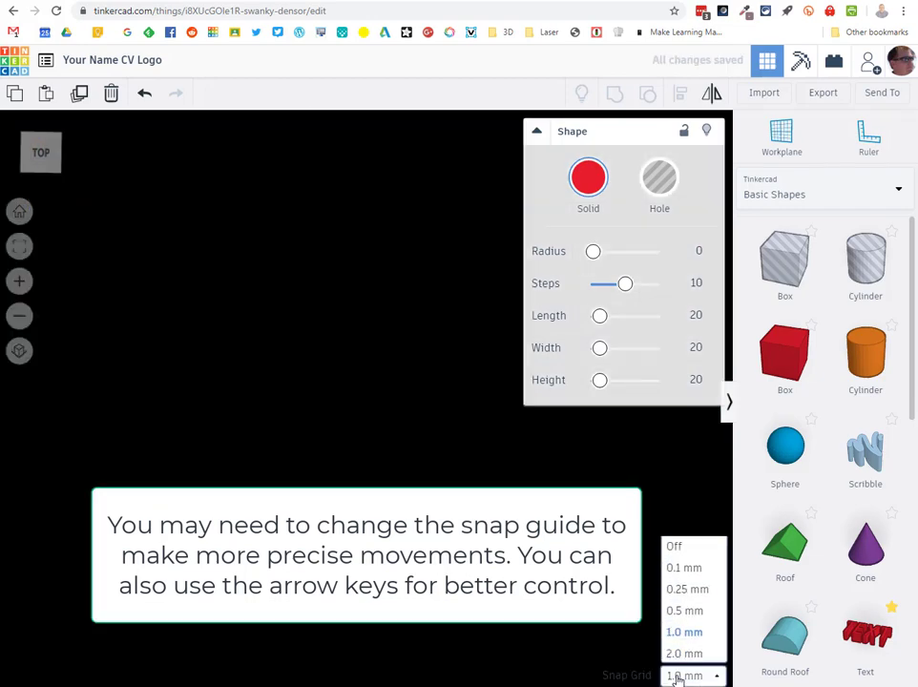
pyautogui.click(696, 558)
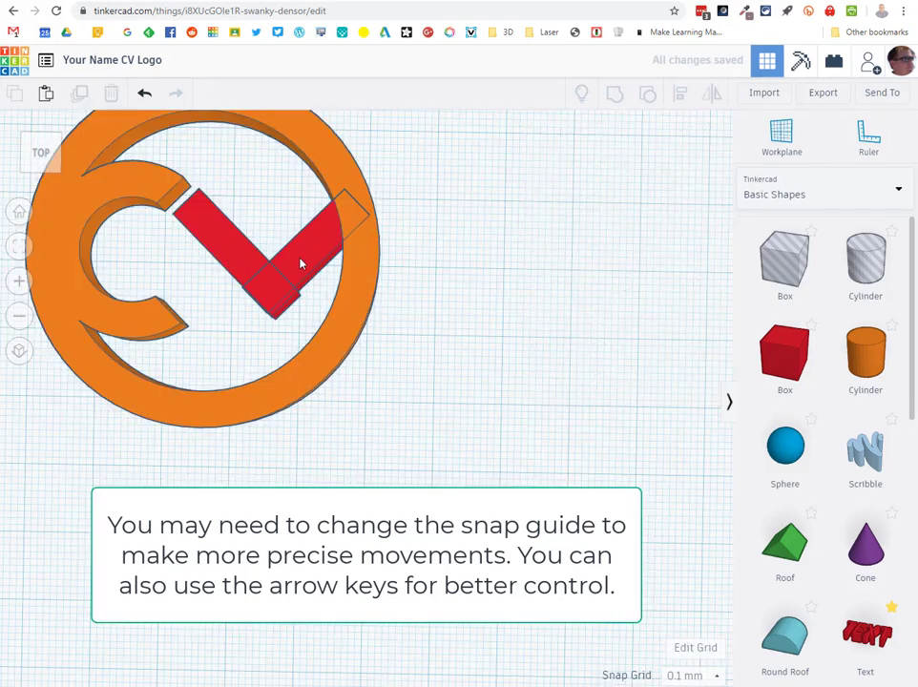
pyautogui.click(304, 266)
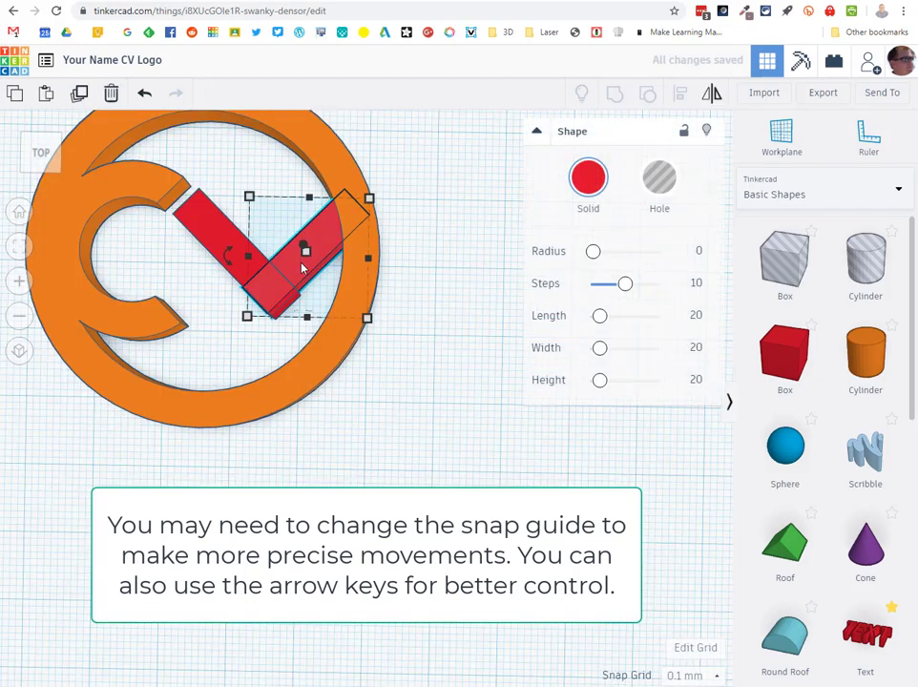
pyautogui.moveTo(303, 268); pyautogui.dragTo(306, 279)
pyautogui.click(385, 382)
# - Group the ring with the C and both V arms into a single solid logo
pyautogui.scroll(-1, 386, 382)
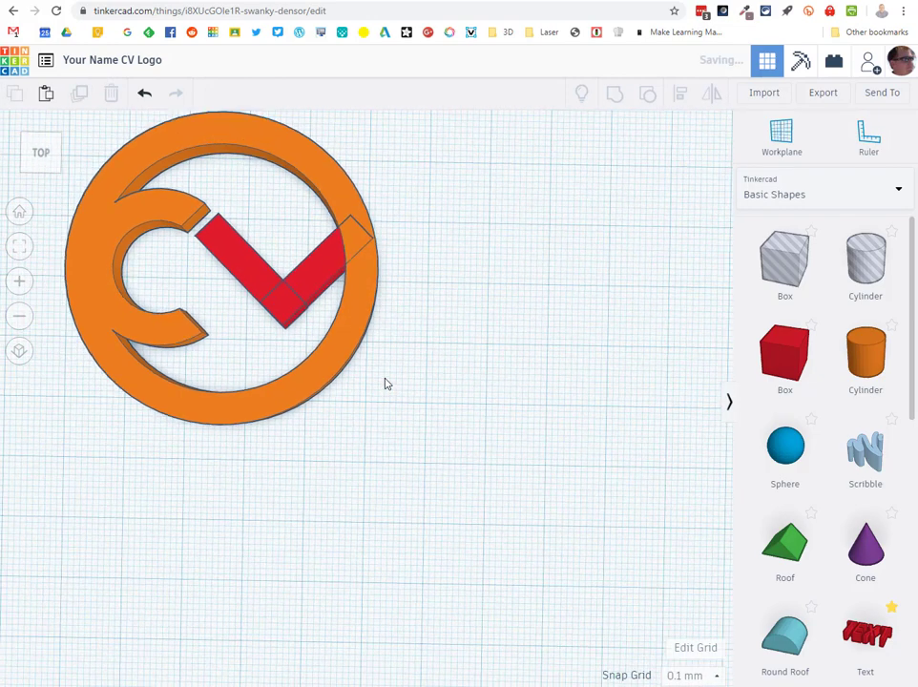
pyautogui.scroll(-1, 385, 381)
pyautogui.moveTo(425, 170); pyautogui.dragTo(137, 409)
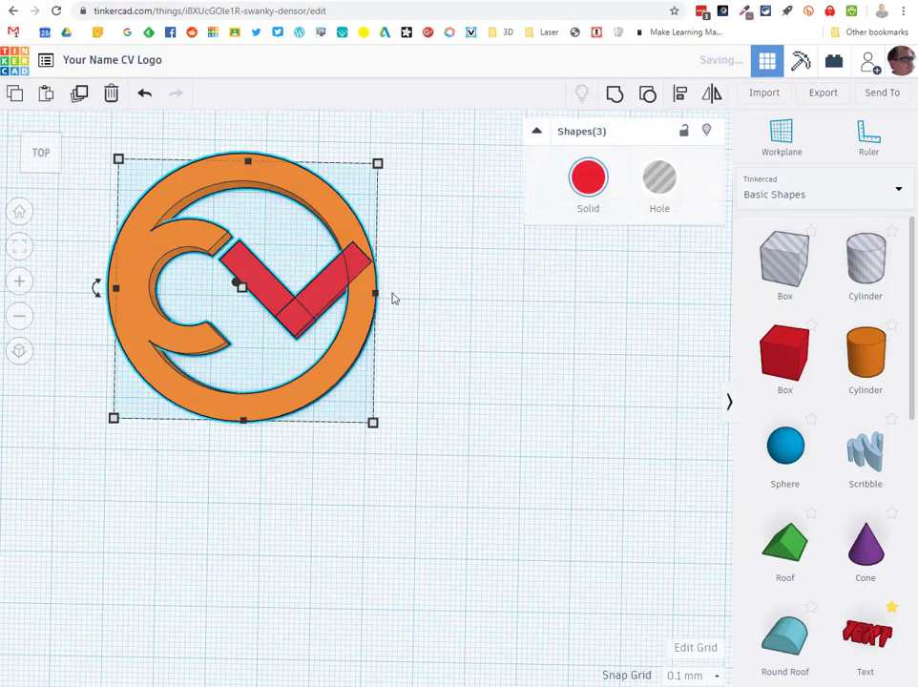
pyautogui.click(621, 103)
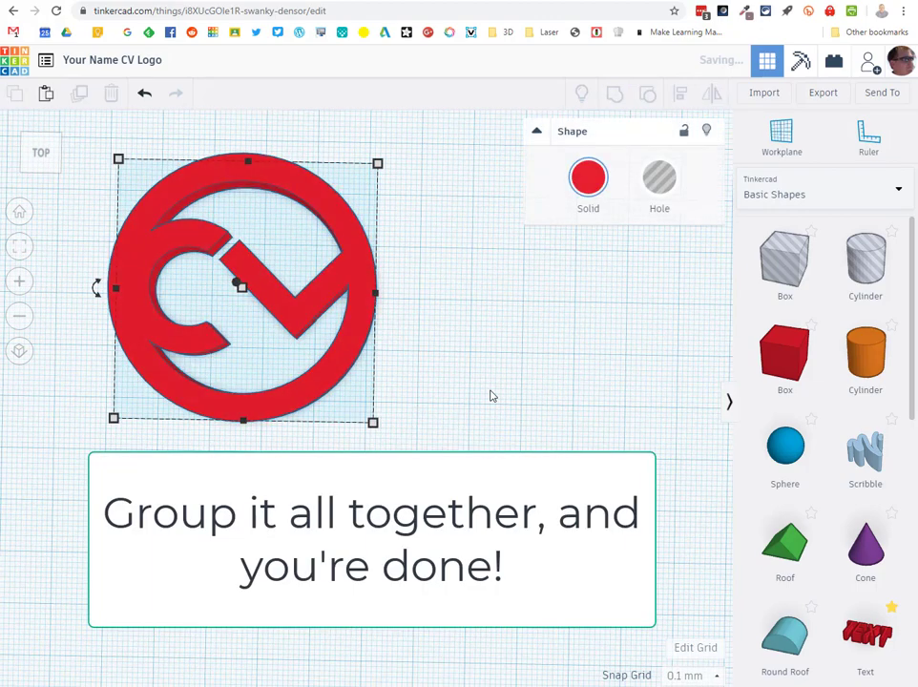
pyautogui.click(488, 410)
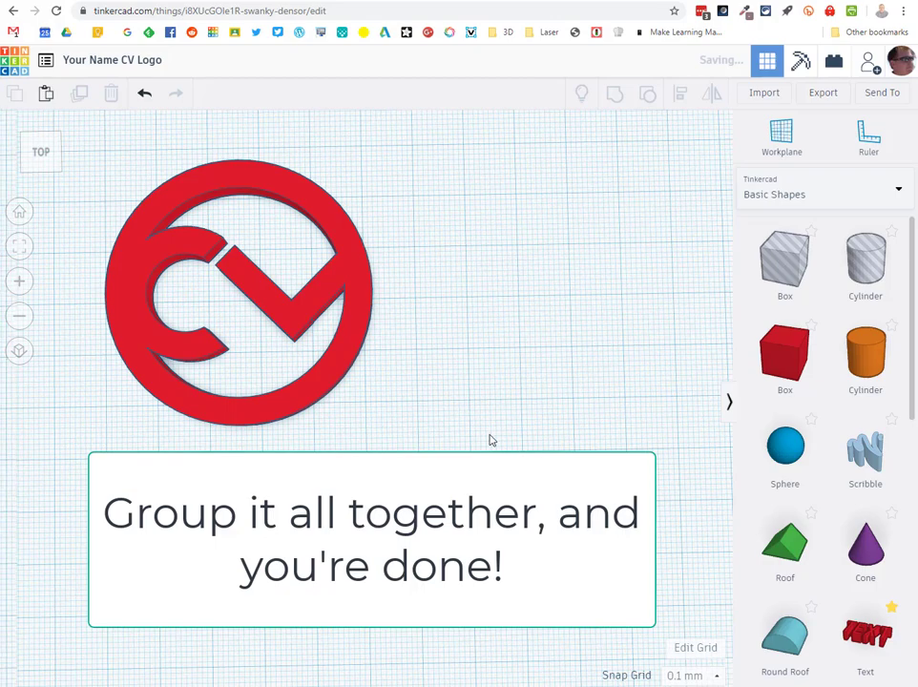
pyautogui.scroll(-2, 490, 438)
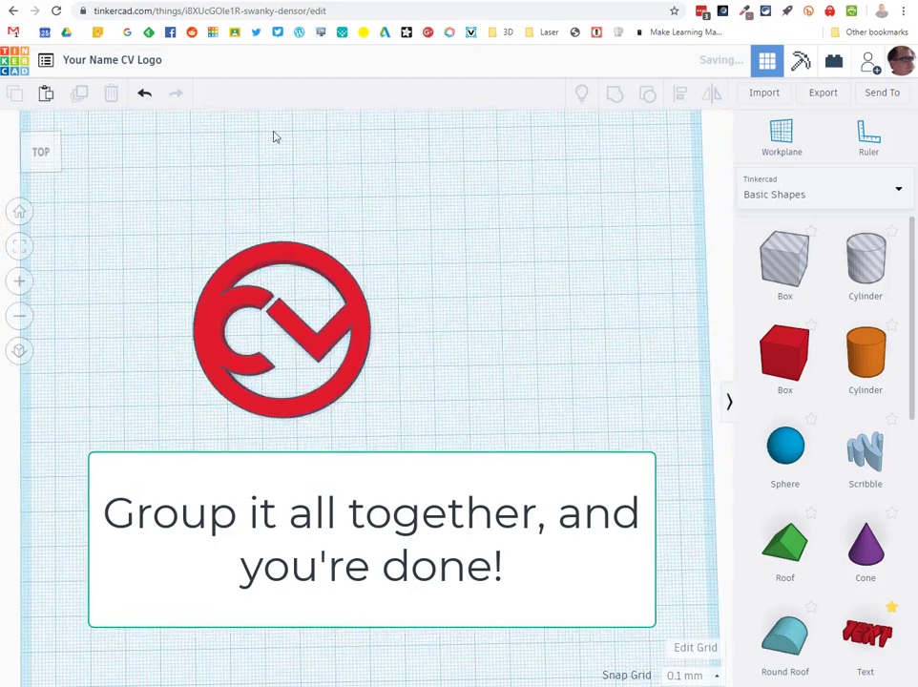